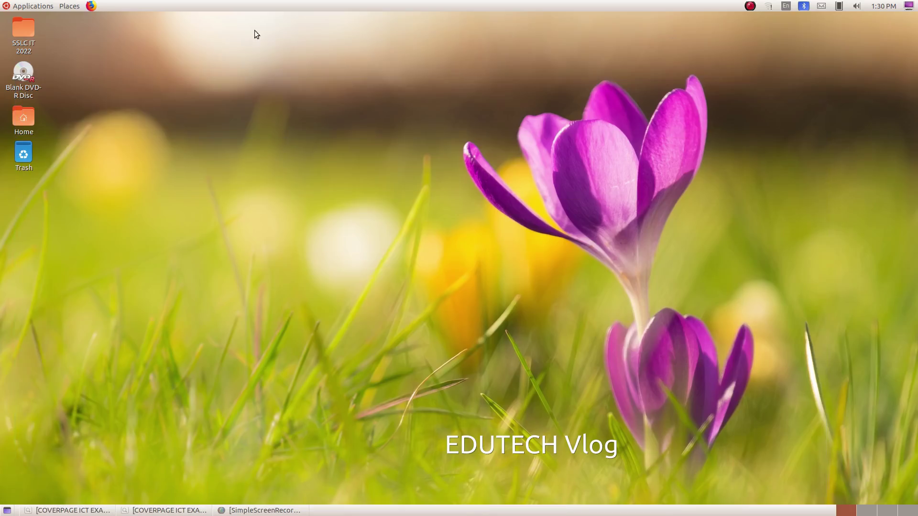
# Step: Launch Inkscape from Applications > Graphics
pyautogui.click(20, 6)
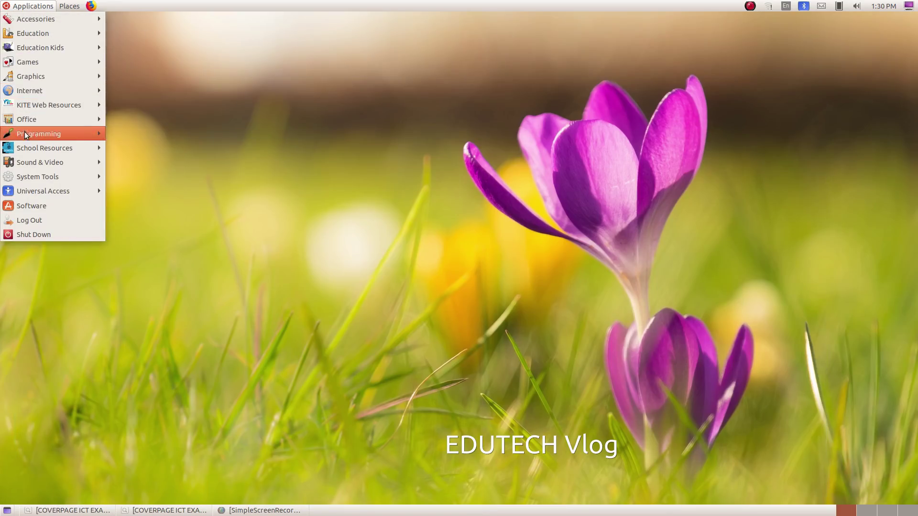
pyautogui.moveTo(29, 77)
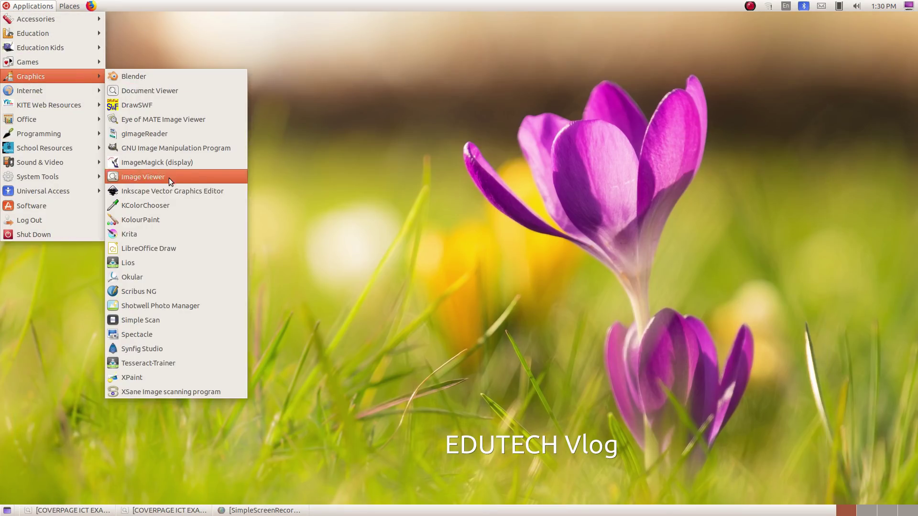
pyautogui.click(222, 191)
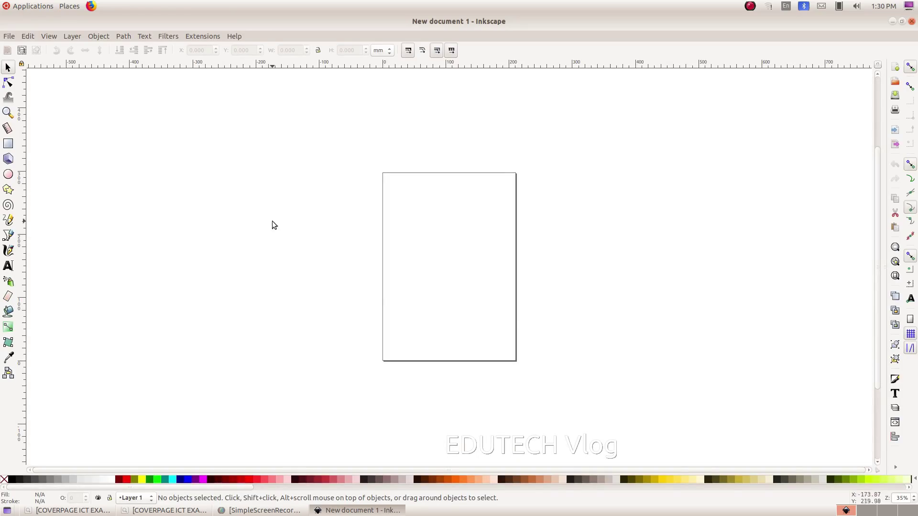
# Step: Uncheck Show page border in Document Properties, then bring up the exam PDF
pyautogui.click(4, 38)
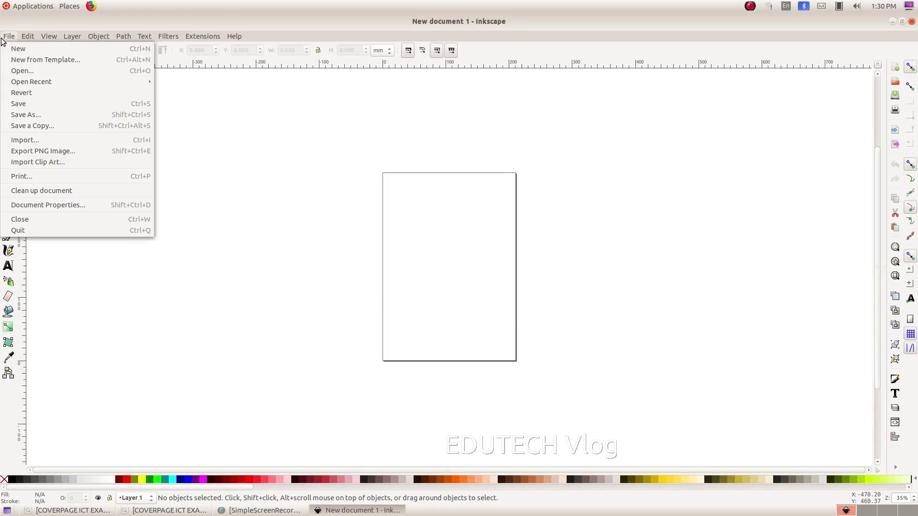
pyautogui.click(49, 204)
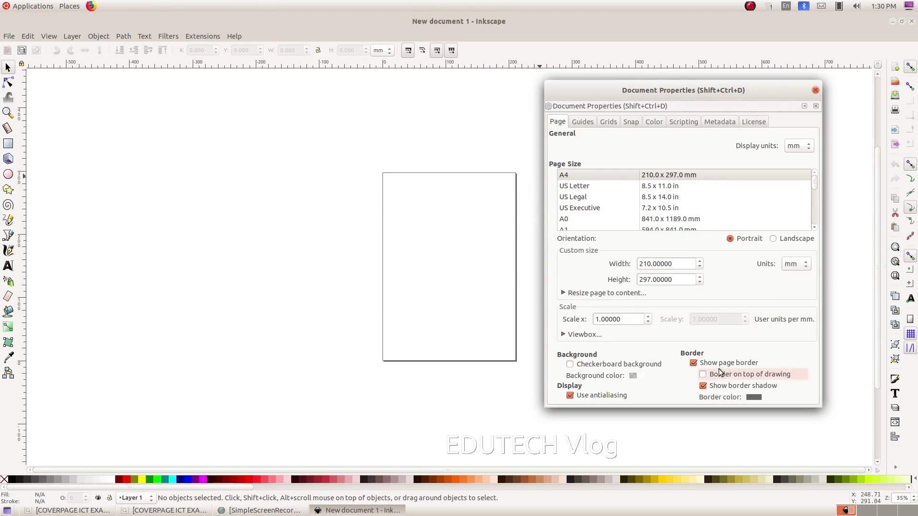
pyautogui.click(694, 363)
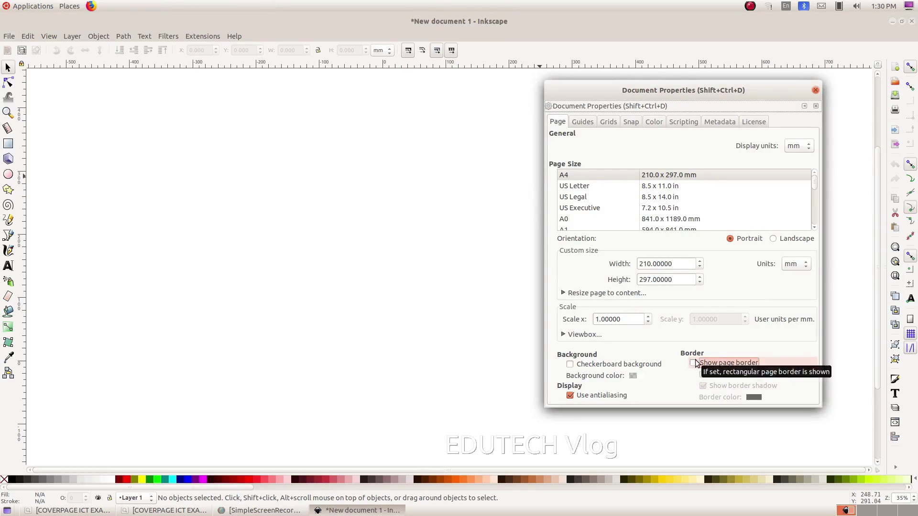
pyautogui.click(816, 91)
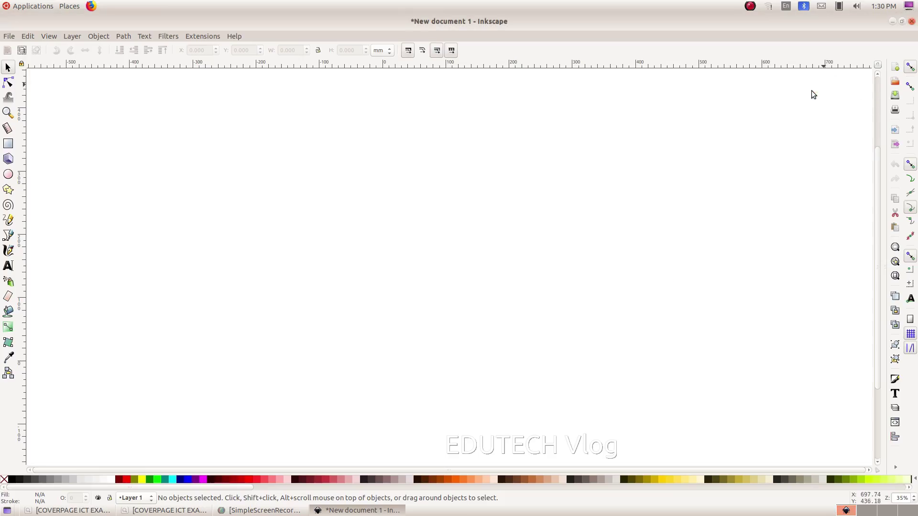
pyautogui.click(167, 510)
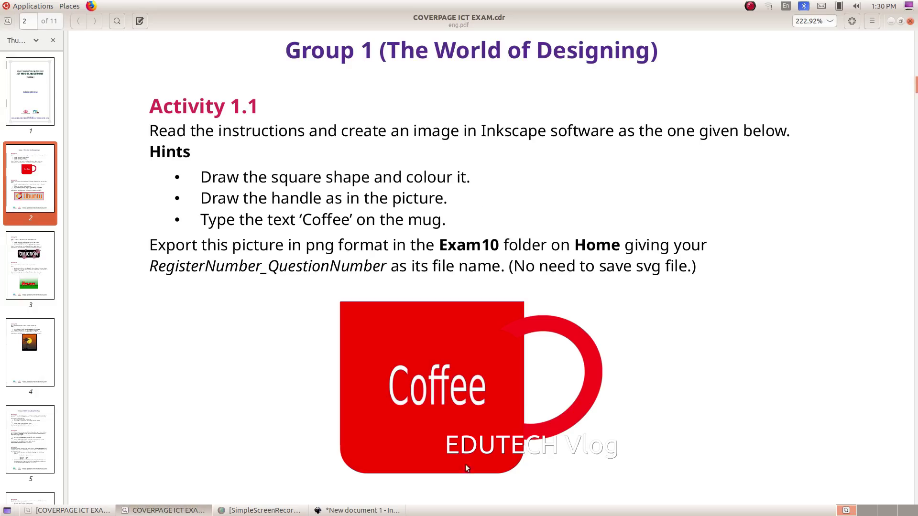
# Step: Draw a large rectangle with the Rectangle tool and fill it red
pyautogui.click(356, 510)
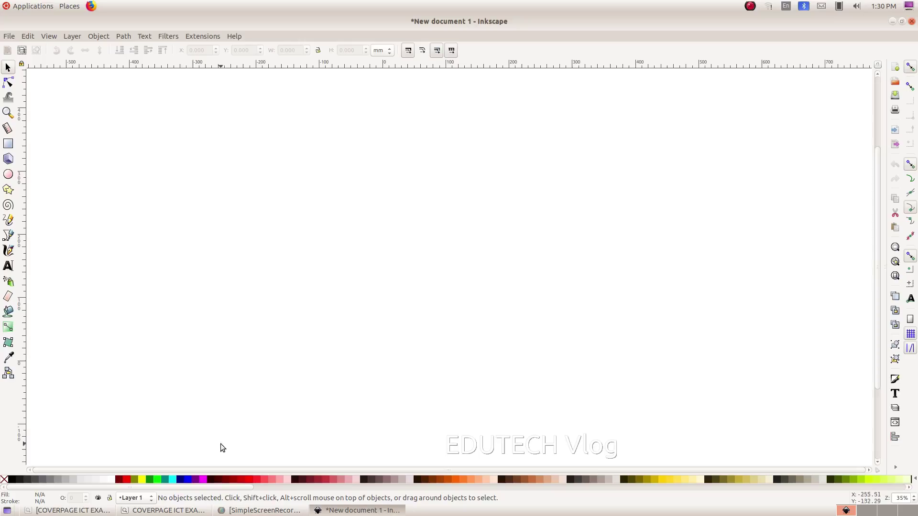
pyautogui.click(187, 479)
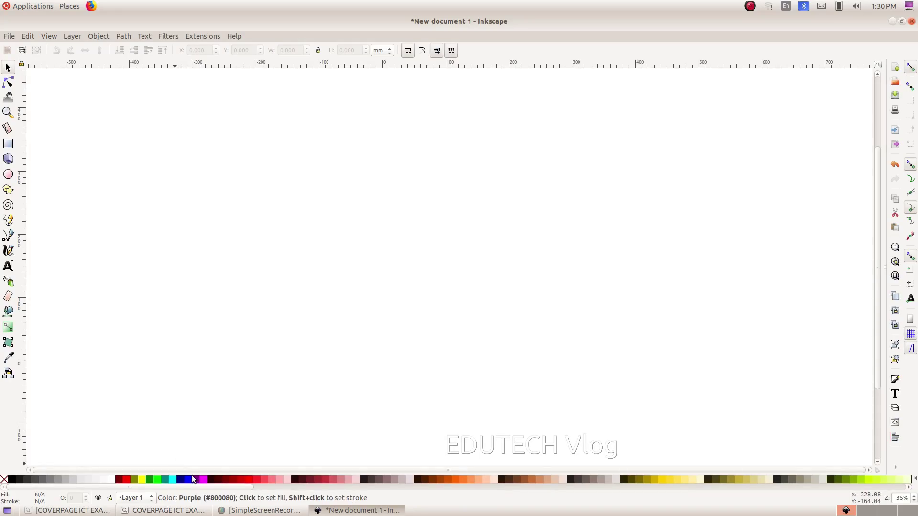
pyautogui.click(8, 143)
pyautogui.moveTo(198, 154); pyautogui.dragTo(406, 346)
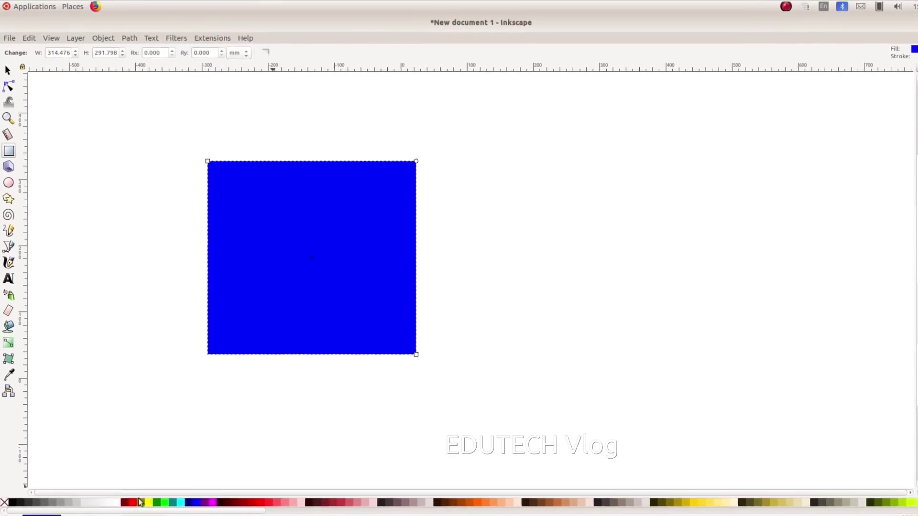
pyautogui.click(127, 491)
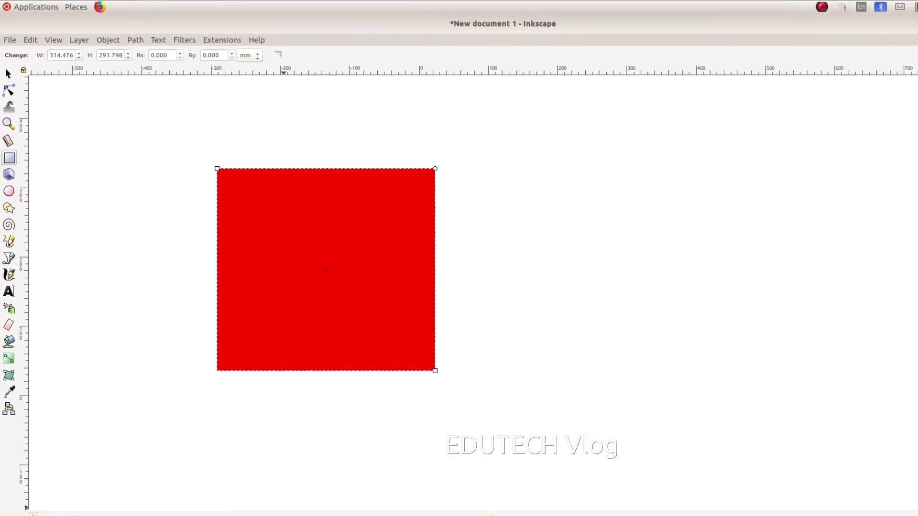
# Step: Round the rectangle's corners by raising Ry to 38.5 mm
pyautogui.hotkey('alt', 'Tab')
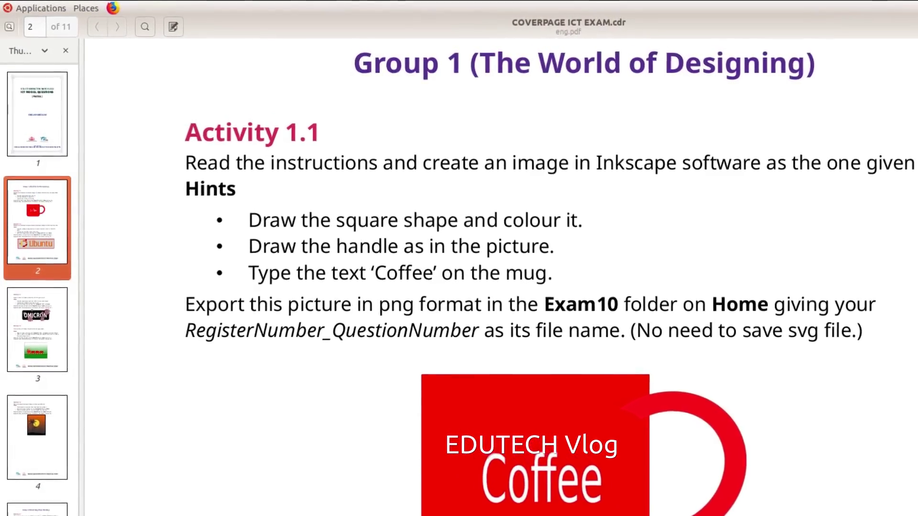
pyautogui.hotkey('alt', 'Tab')
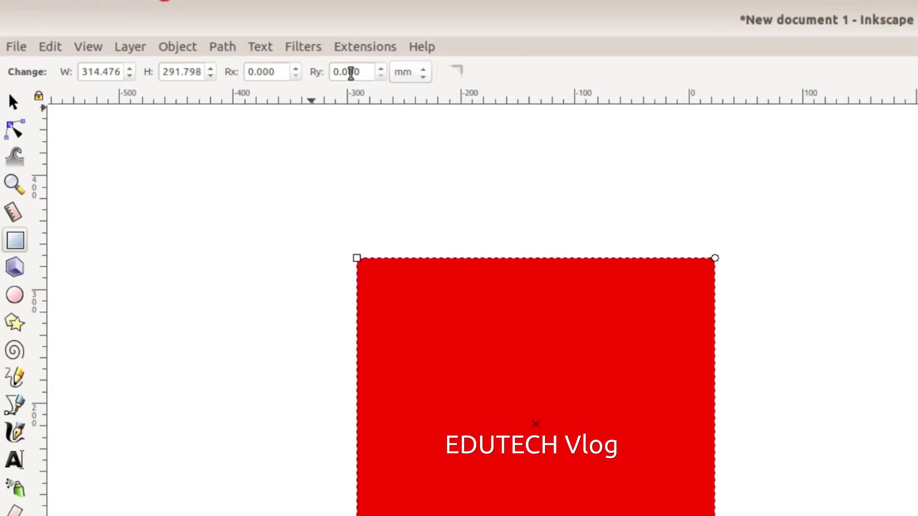
pyautogui.click(381, 70)
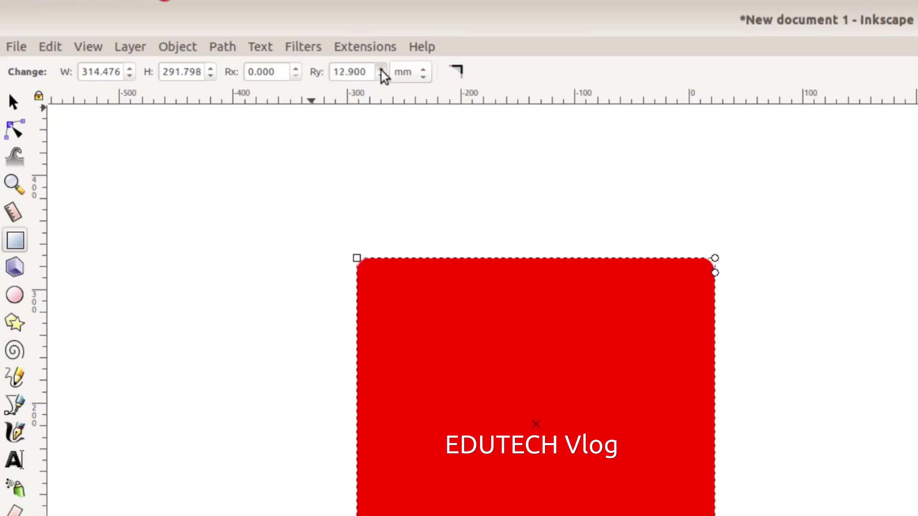
pyautogui.click(382, 72)
pyautogui.click(382, 71)
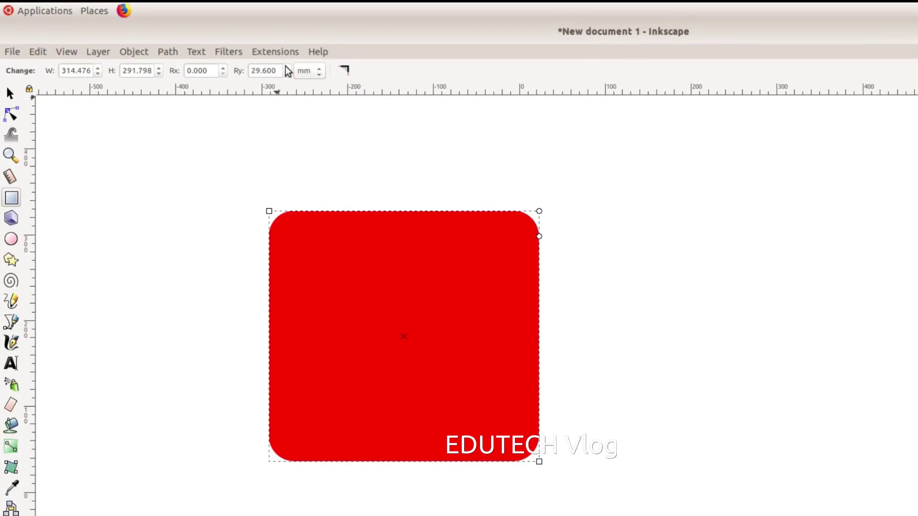
pyautogui.click(288, 69)
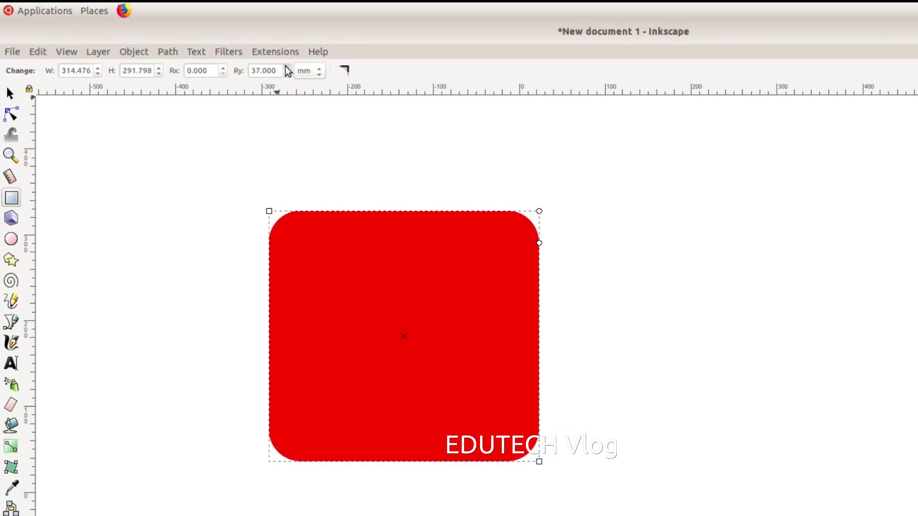
pyautogui.click(288, 69)
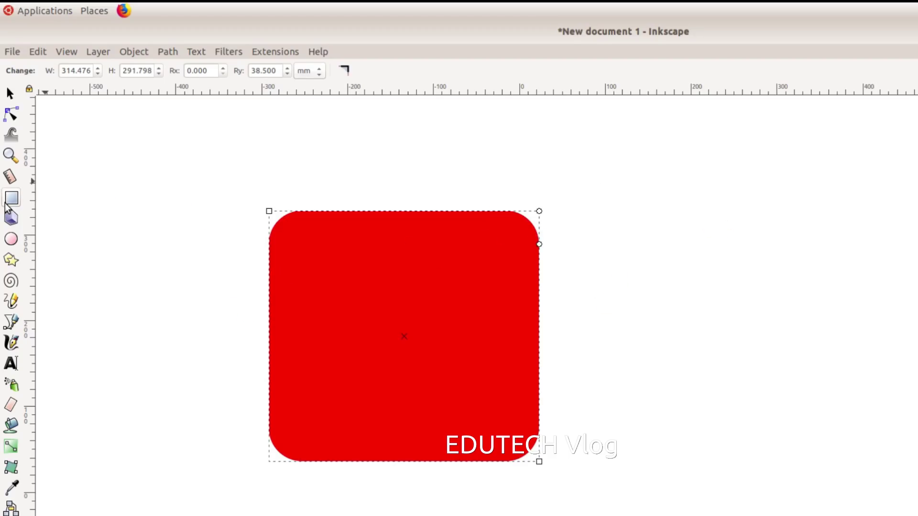
# Step: Draw a sharp-cornered second rectangle and place it, widened, over the rounded one's top
pyautogui.moveTo(622, 230); pyautogui.dragTo(872, 432)
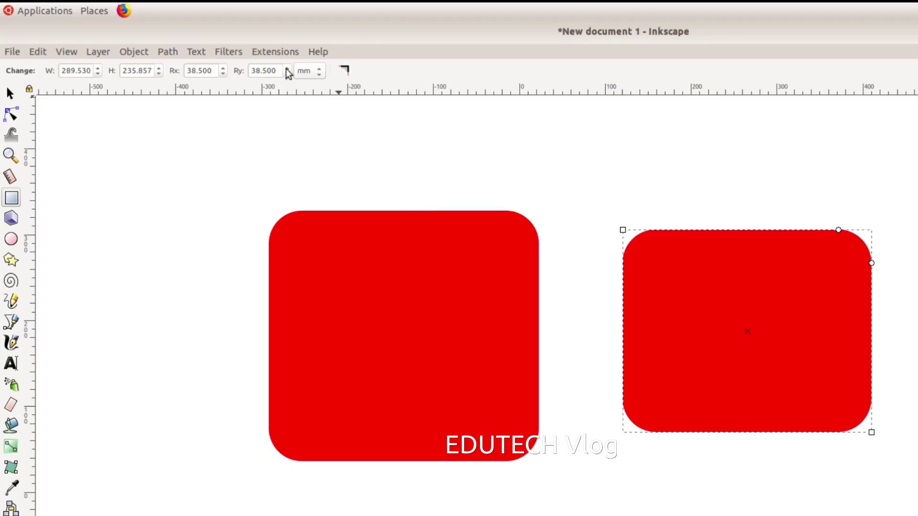
pyautogui.click(345, 71)
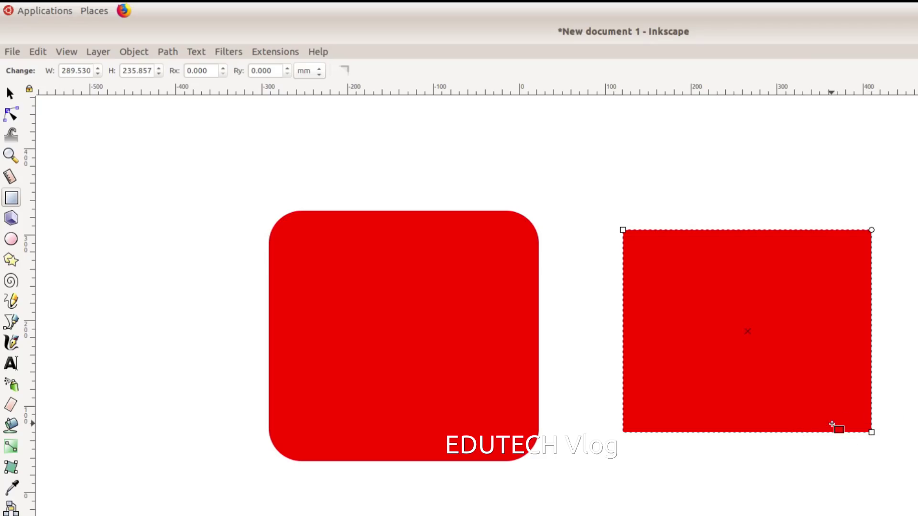
pyautogui.click(10, 93)
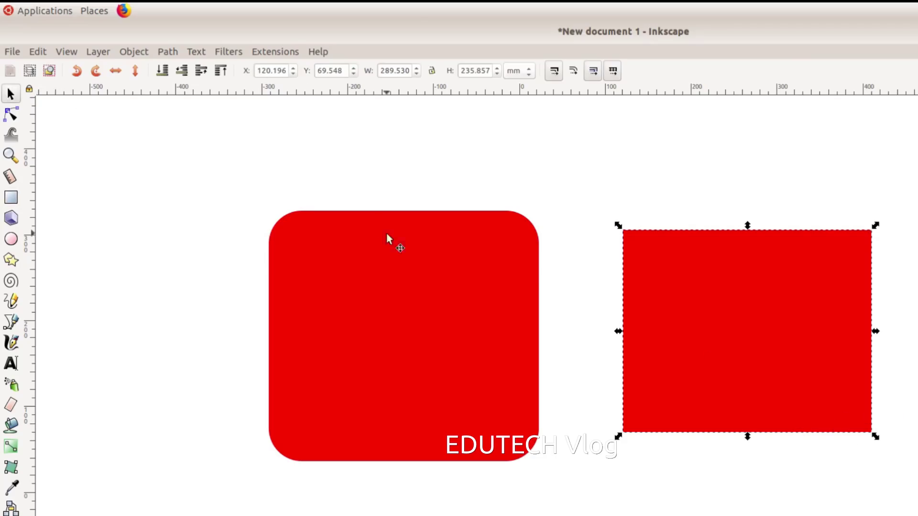
pyautogui.moveTo(729, 320); pyautogui.dragTo(375, 224)
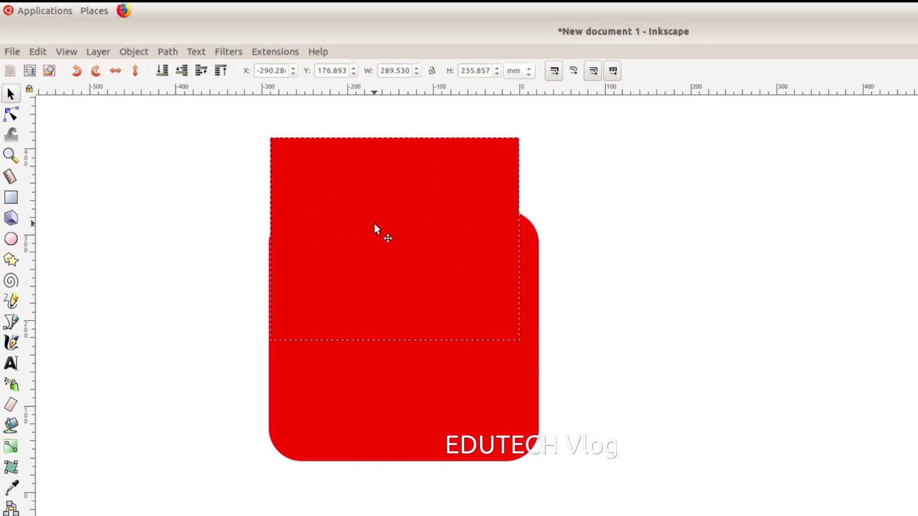
pyautogui.moveTo(523, 241); pyautogui.dragTo(571, 251)
pyautogui.moveTo(267, 242); pyautogui.dragTo(253, 244)
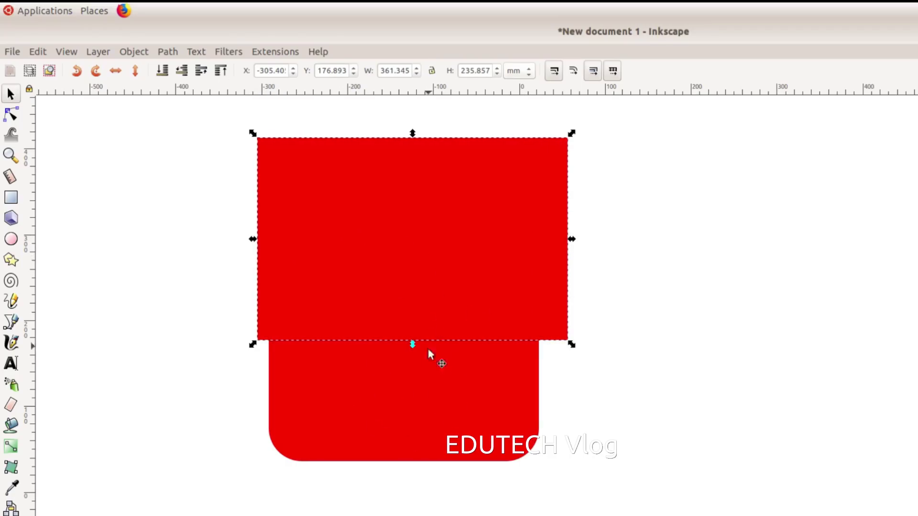
# Step: Subtract the top rectangle with Path > Difference and stretch the body to 328.084 × 276.679 mm
pyautogui.keyDown('shift'); pyautogui.click(429, 409); pyautogui.keyUp('shift')
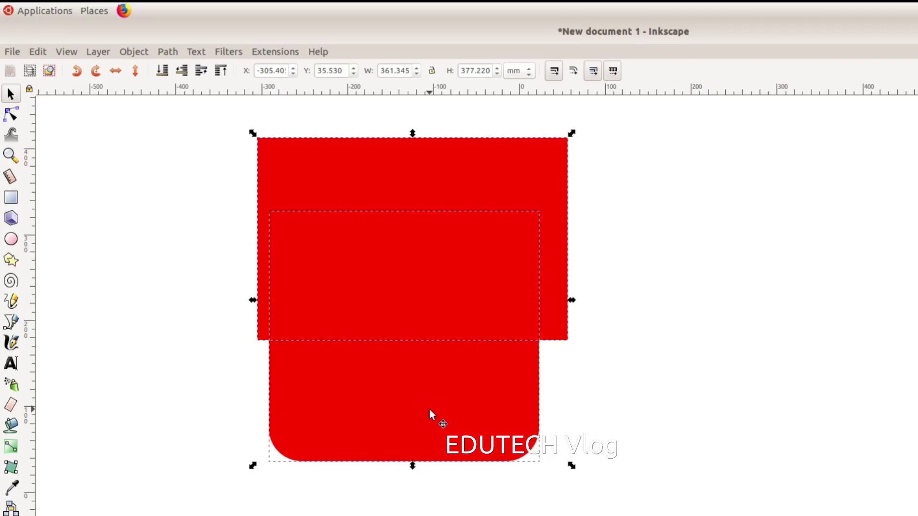
pyautogui.moveTo(452, 305); pyautogui.dragTo(450, 263)
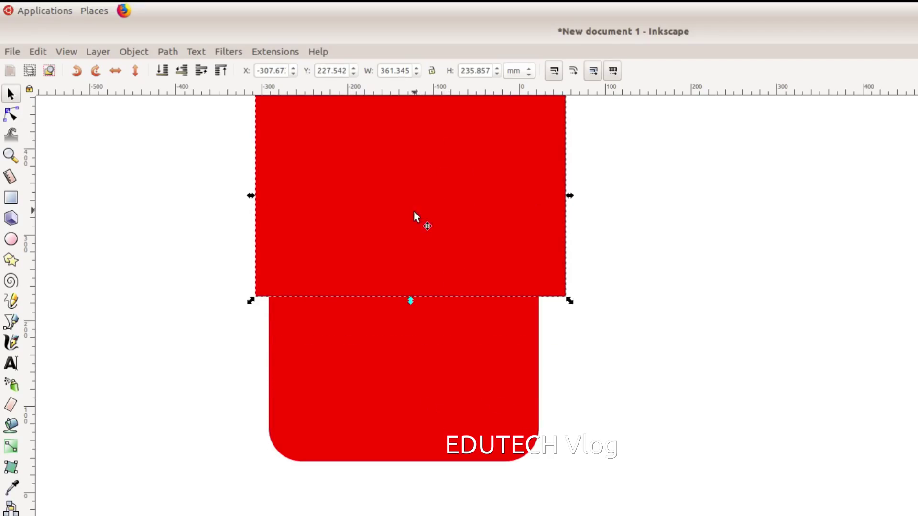
pyautogui.keyDown('shift'); pyautogui.click(408, 384); pyautogui.keyUp('shift')
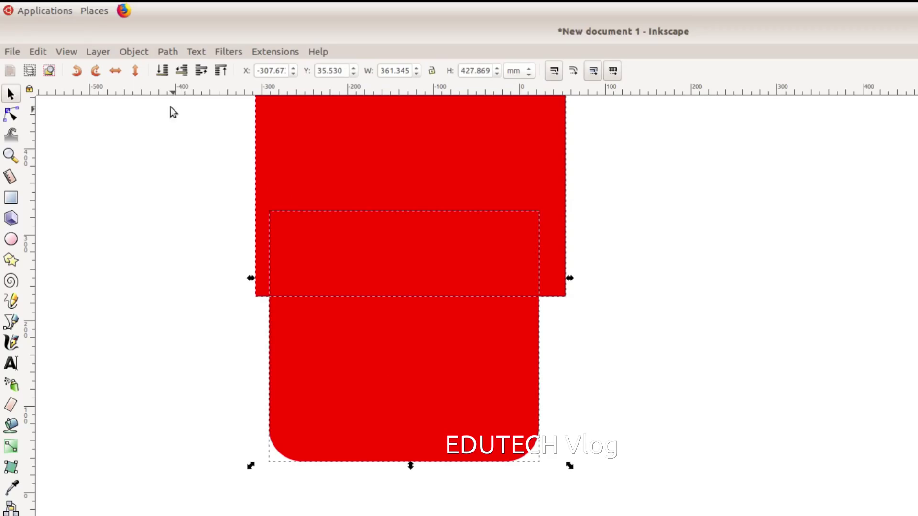
pyautogui.click(168, 51)
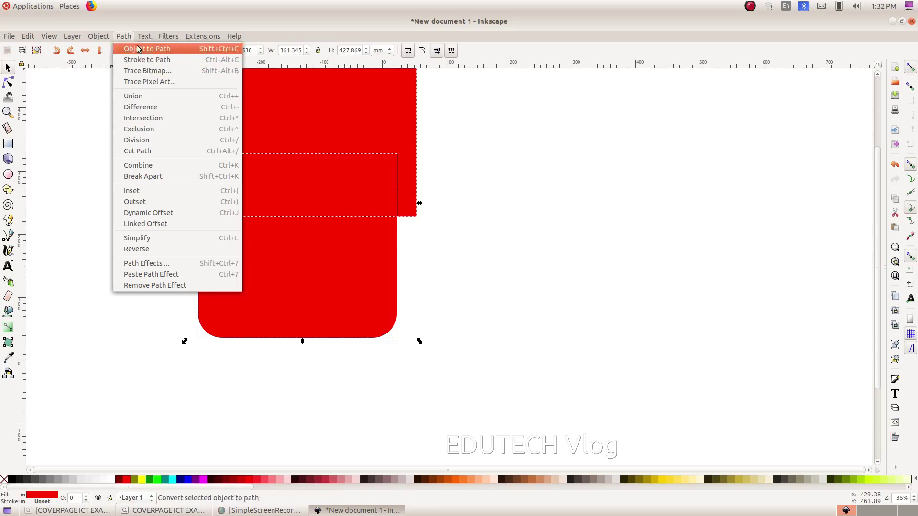
pyautogui.click(142, 107)
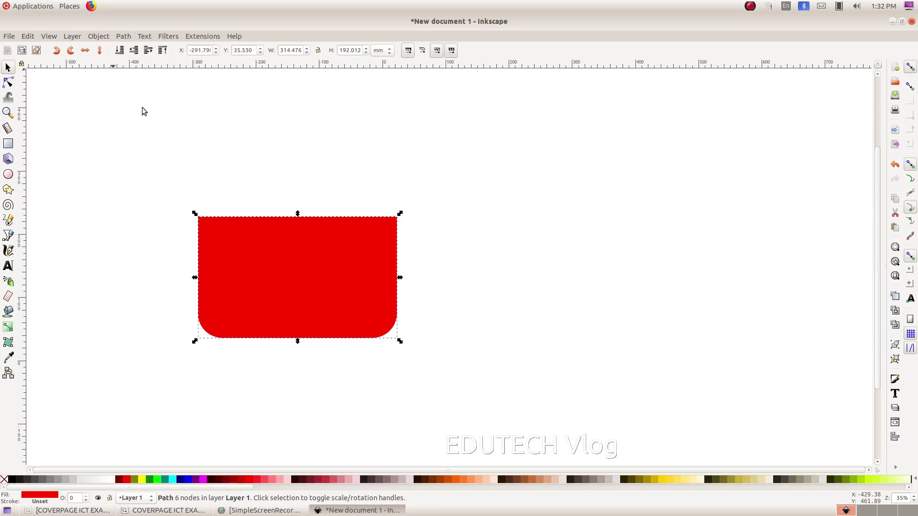
pyautogui.moveTo(400, 214); pyautogui.dragTo(408, 158)
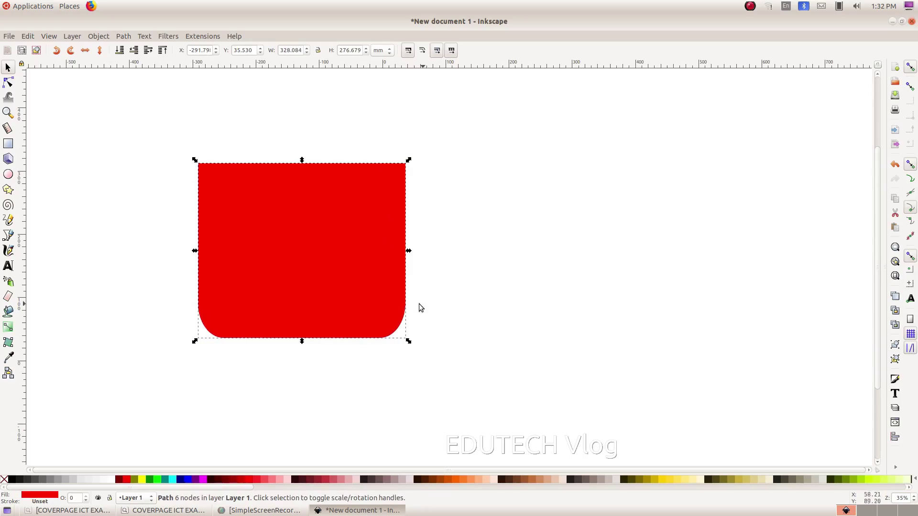
# Step: Compare the mug body against the exam PDF reference
pyautogui.click(170, 510)
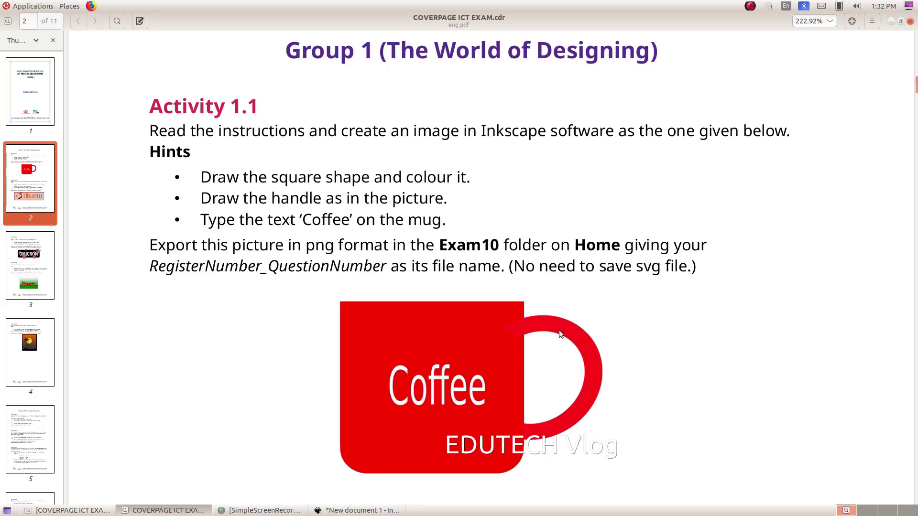
pyautogui.click(359, 511)
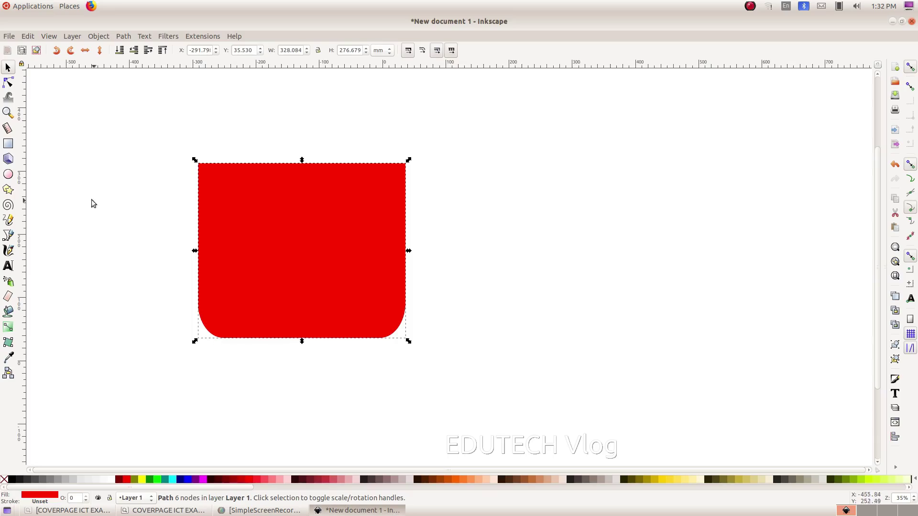
pyautogui.click(11, 175)
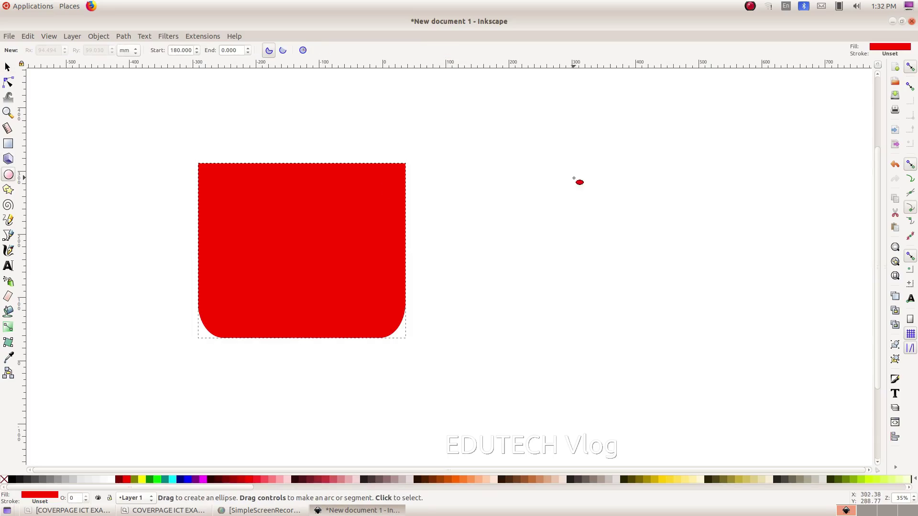
# Step: Draw a full ellipse right of the mug body and resize it
pyautogui.moveTo(515, 169); pyautogui.dragTo(585, 330)
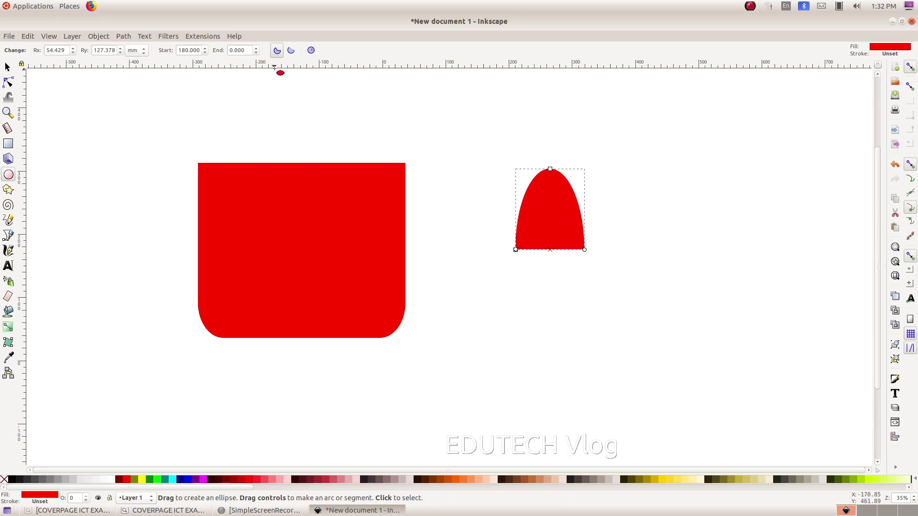
pyautogui.click(312, 51)
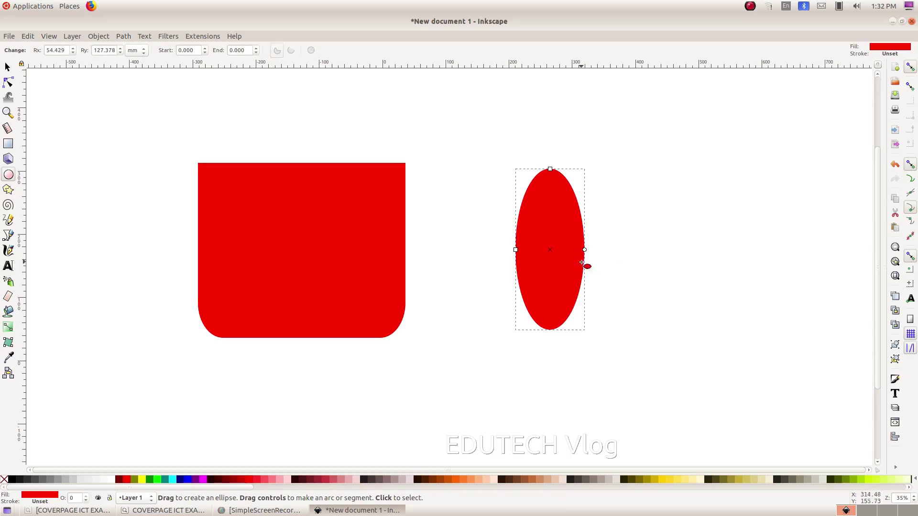
pyautogui.click(8, 66)
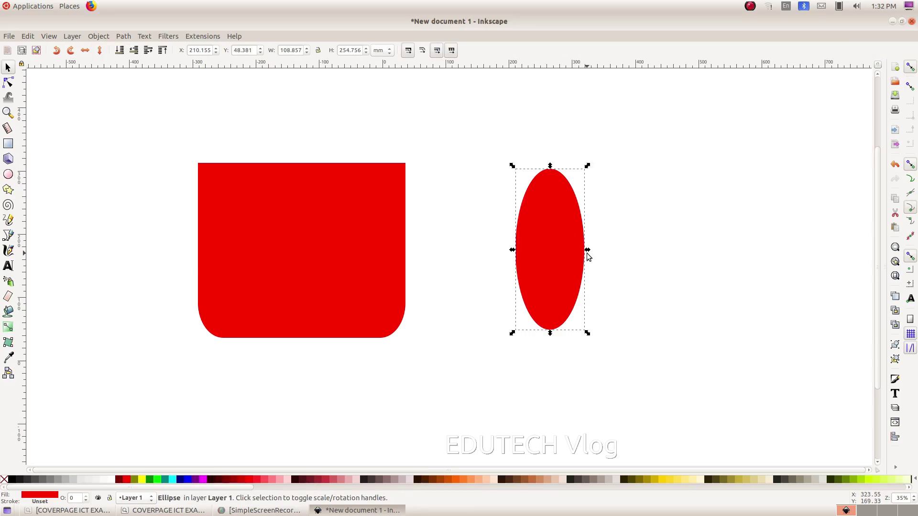
pyautogui.moveTo(587, 250); pyautogui.dragTo(617, 244)
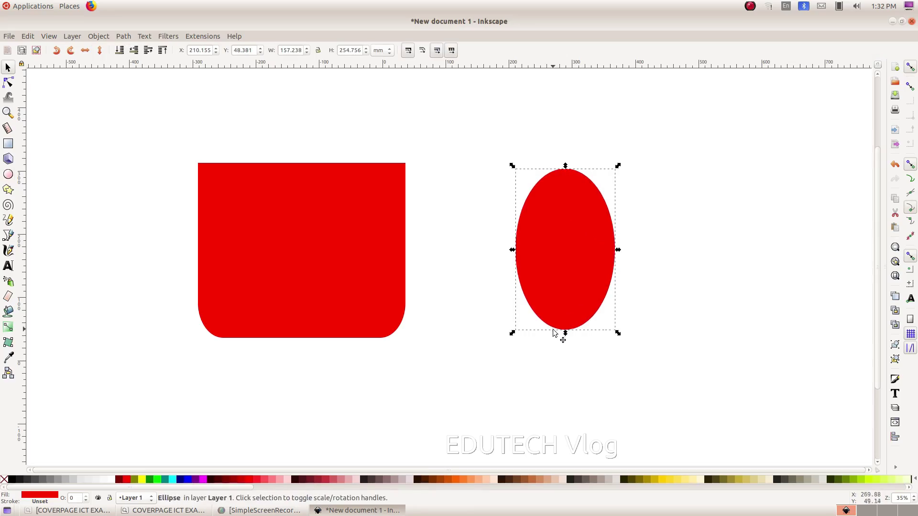
pyautogui.moveTo(564, 333); pyautogui.dragTo(570, 308)
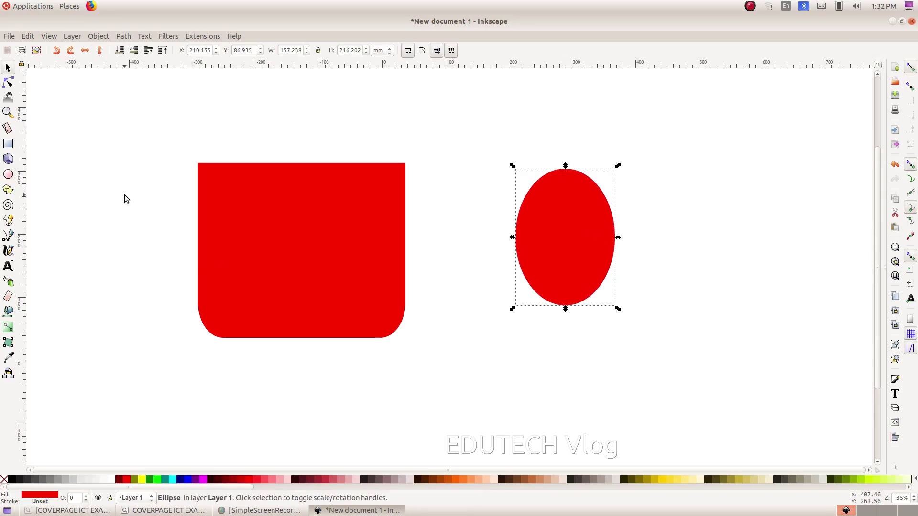
# Step: Duplicate the ellipse, colour the copy yellow, and offset and shorten it
pyautogui.click(28, 36)
pyautogui.click(73, 171)
pyautogui.moveTo(532, 250); pyautogui.dragTo(509, 252)
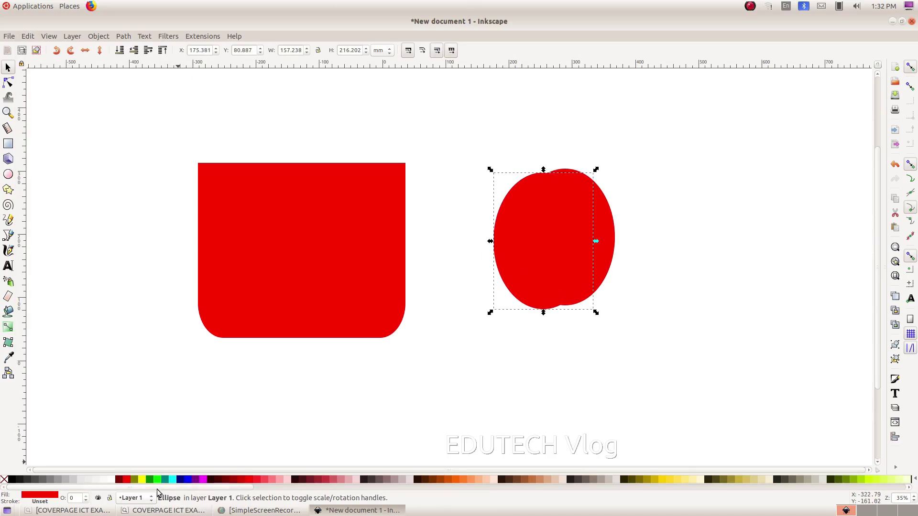
pyautogui.click(145, 479)
pyautogui.moveTo(538, 282); pyautogui.dragTo(542, 275)
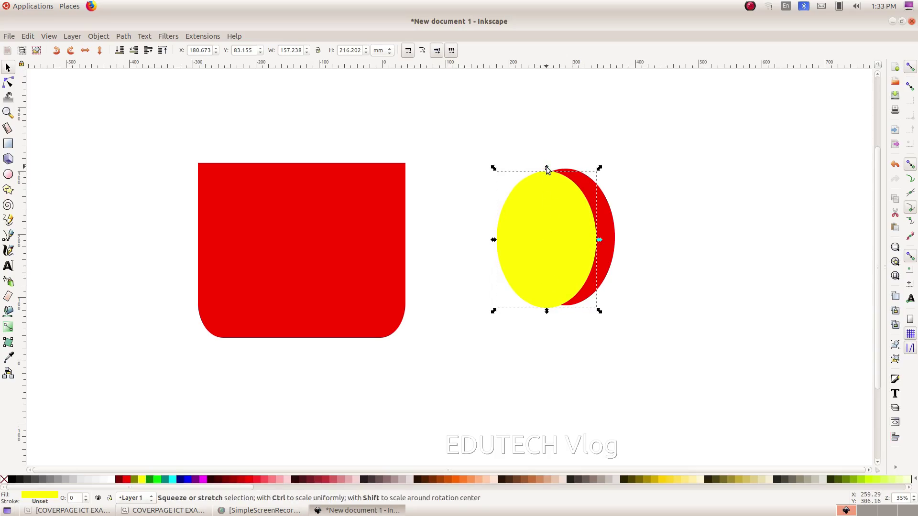
pyautogui.moveTo(547, 170); pyautogui.dragTo(549, 175)
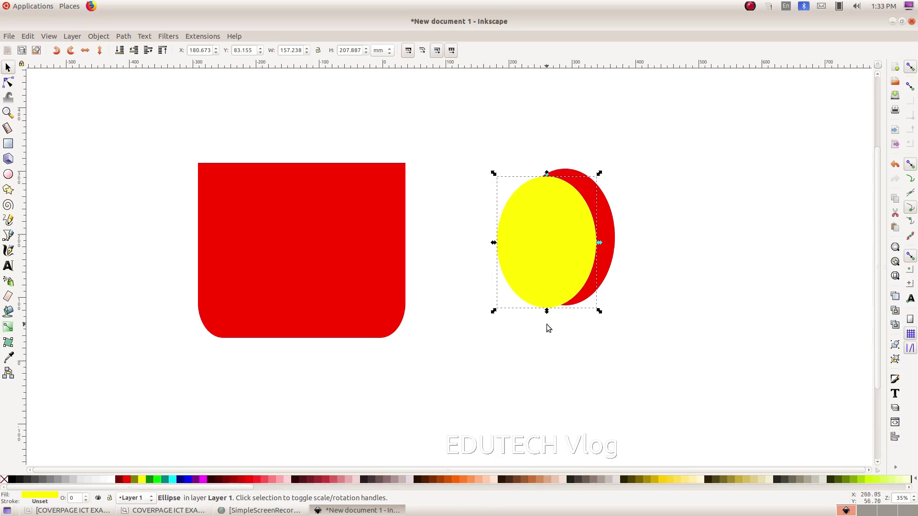
pyautogui.moveTo(548, 312); pyautogui.dragTo(547, 297)
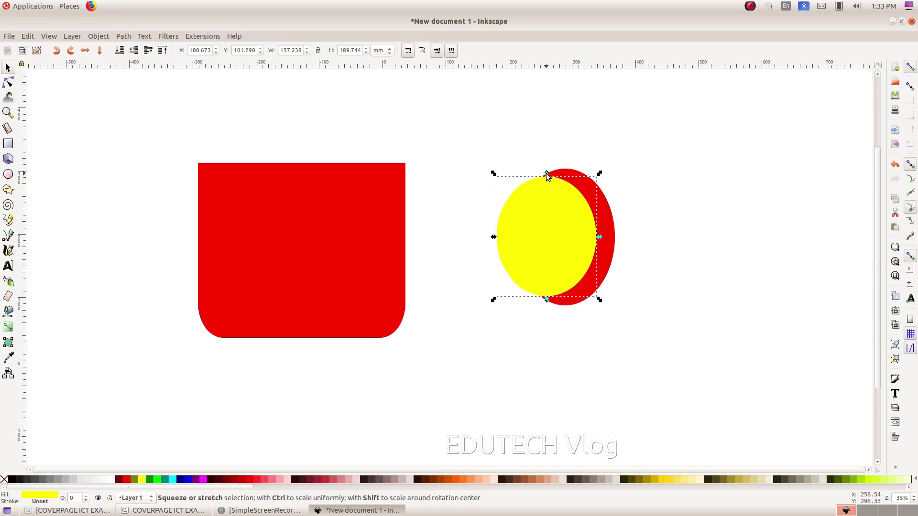
pyautogui.moveTo(546, 173); pyautogui.dragTo(544, 175)
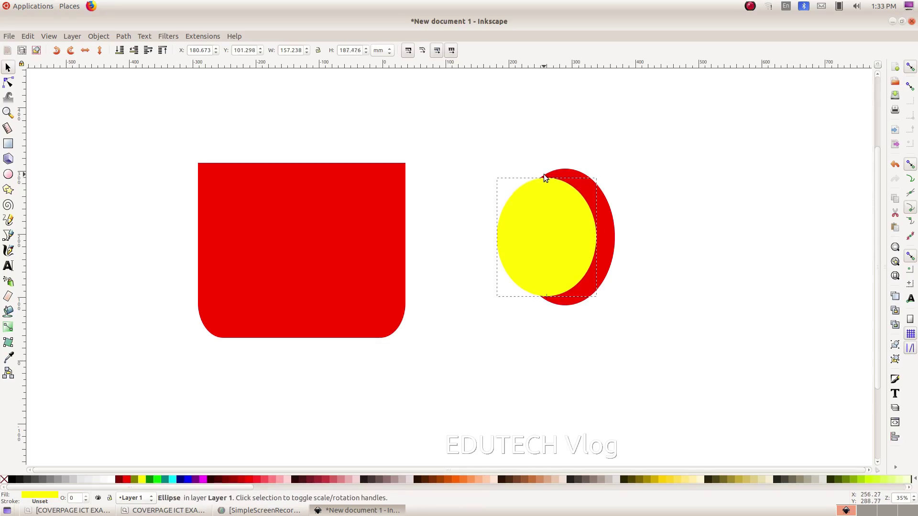
# Step: Cut the yellow ellipse out of the red one with Path > Difference, leaving a 118.825 × 216.202 mm crescent
pyautogui.click(650, 276)
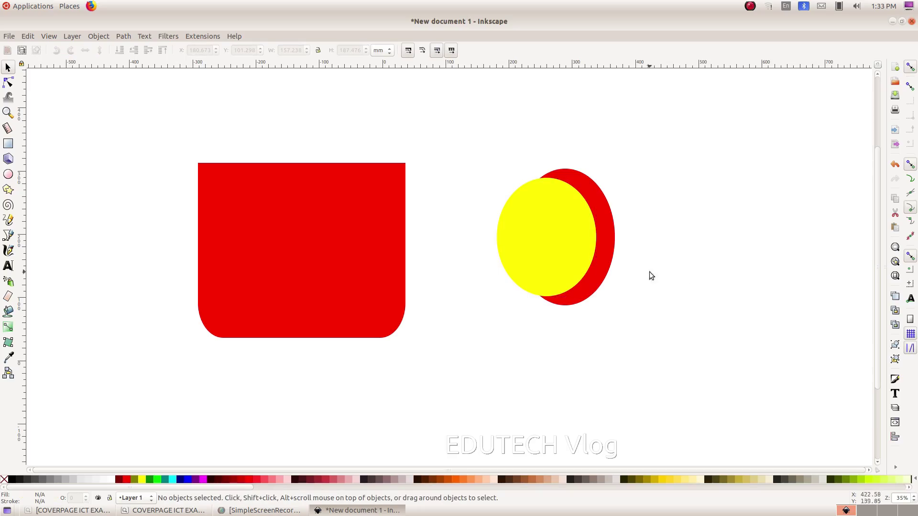
pyautogui.moveTo(467, 142); pyautogui.dragTo(654, 331)
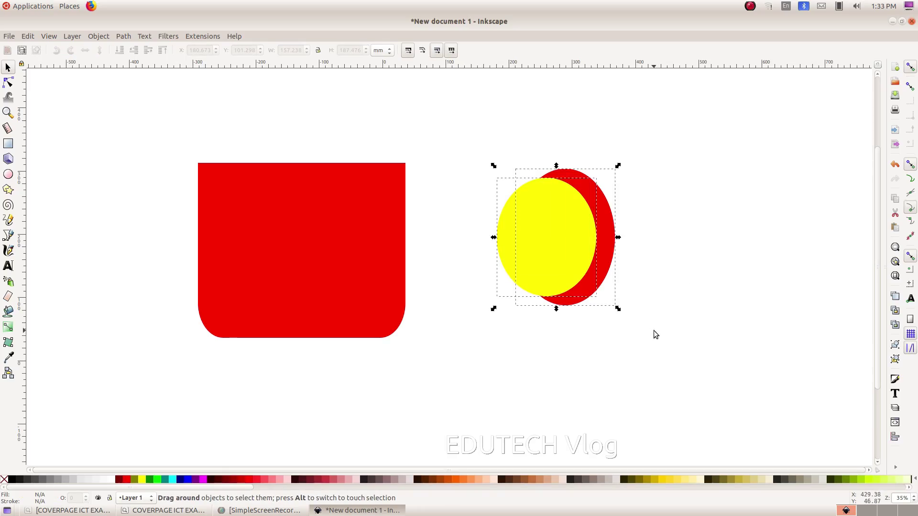
pyautogui.click(653, 331)
pyautogui.click(532, 223)
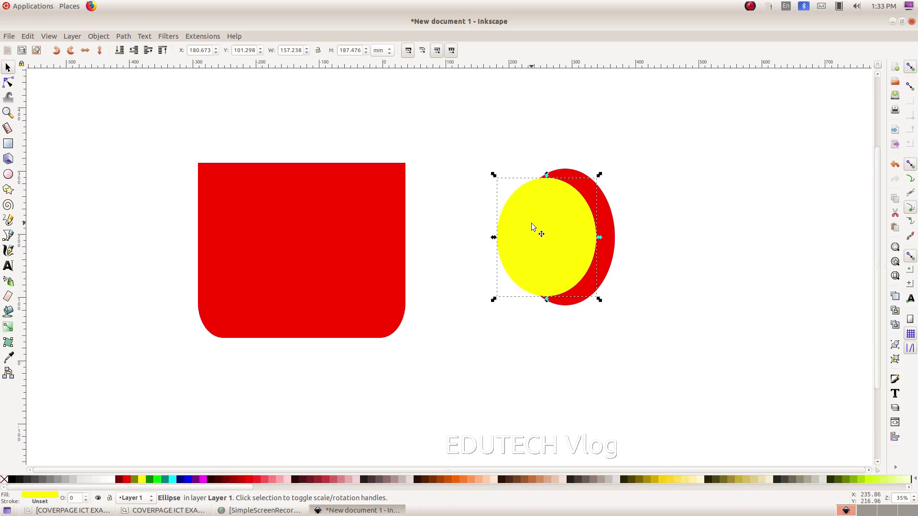
pyautogui.press('shift')
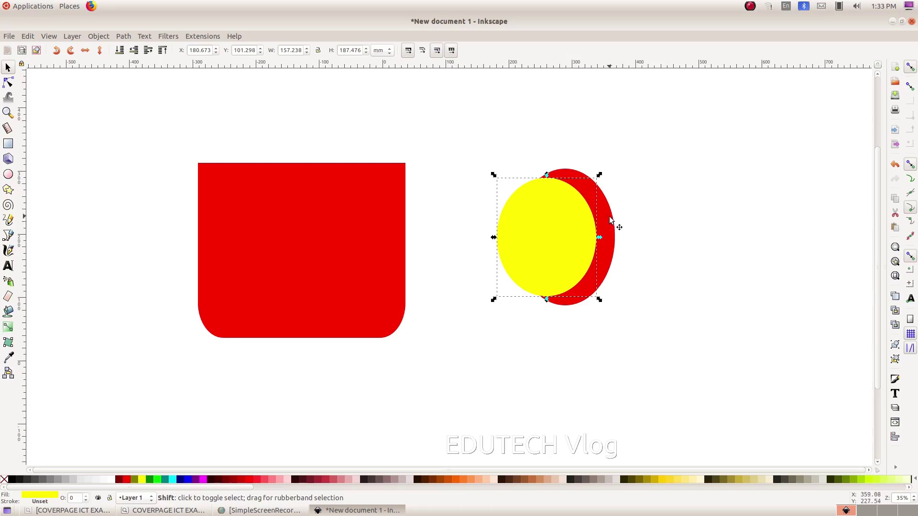
pyautogui.keyDown('shift'); pyautogui.click(608, 232); pyautogui.keyUp('shift')
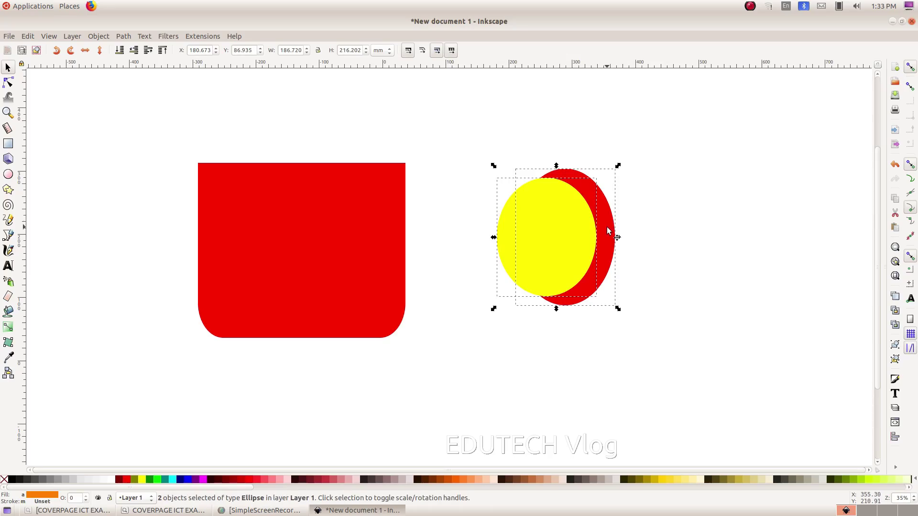
pyautogui.click(123, 36)
pyautogui.click(137, 109)
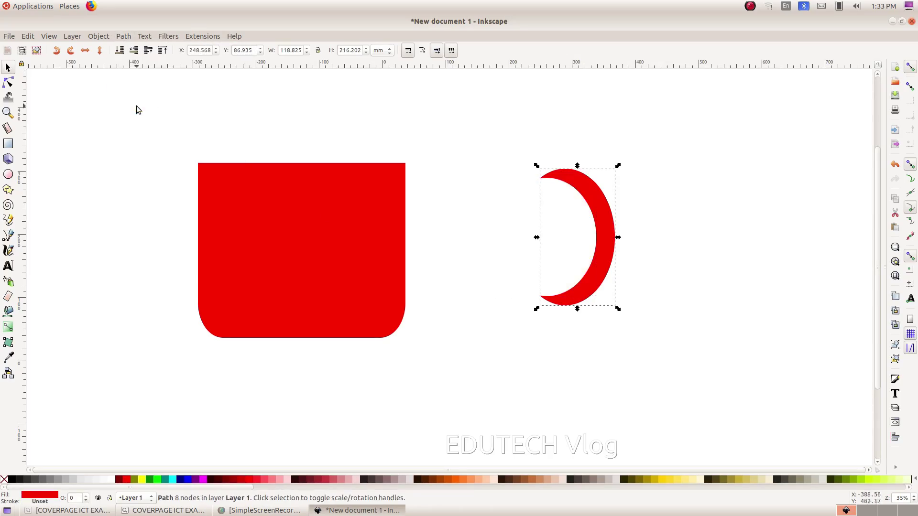
# Step: Move the crescent against the mug body and shorten it to 118.825 × 180.673 mm
pyautogui.moveTo(601, 211); pyautogui.dragTo(458, 220)
pyautogui.click(457, 218)
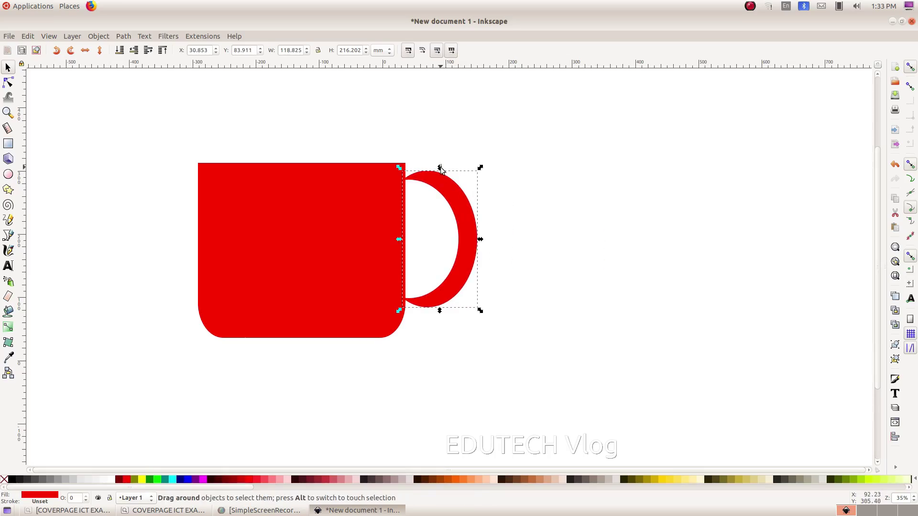
pyautogui.click(440, 168)
pyautogui.click(440, 173)
pyautogui.moveTo(439, 165); pyautogui.dragTo(431, 185)
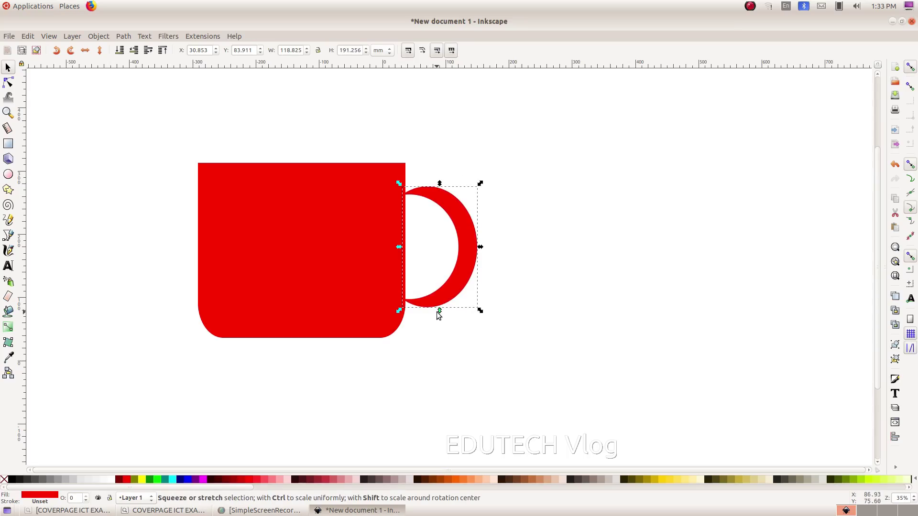
pyautogui.moveTo(439, 311); pyautogui.dragTo(438, 304)
pyautogui.click(468, 271)
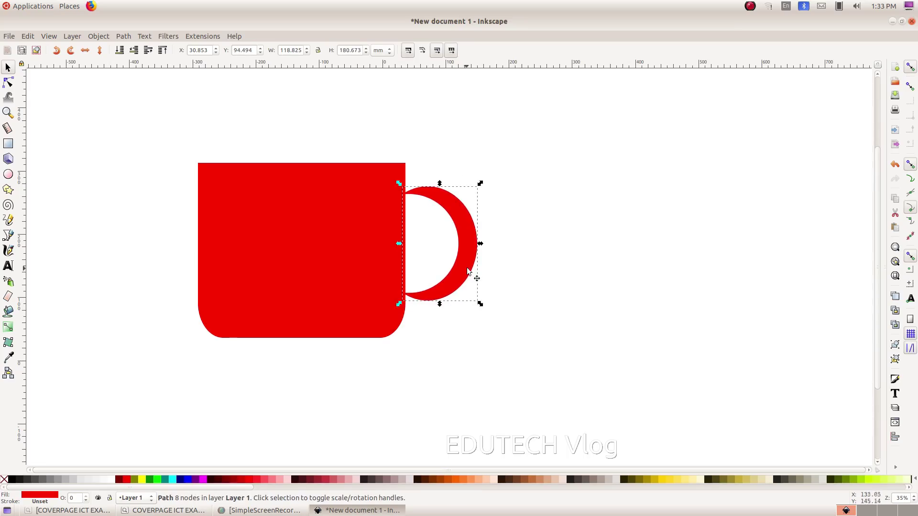
pyautogui.moveTo(465, 259); pyautogui.dragTo(460, 257)
pyautogui.click(539, 281)
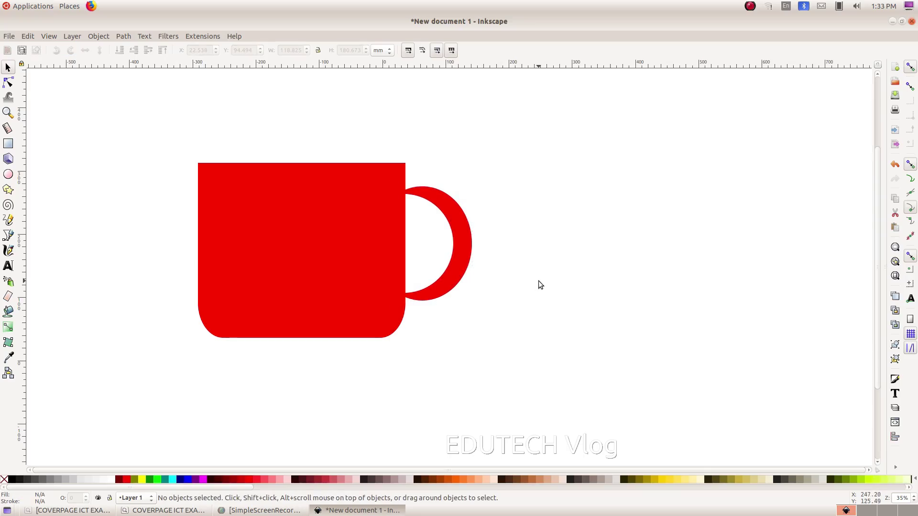
# Step: Check the PDF reference, nudge the handle slightly left onto the mug, and select the body
pyautogui.click(170, 511)
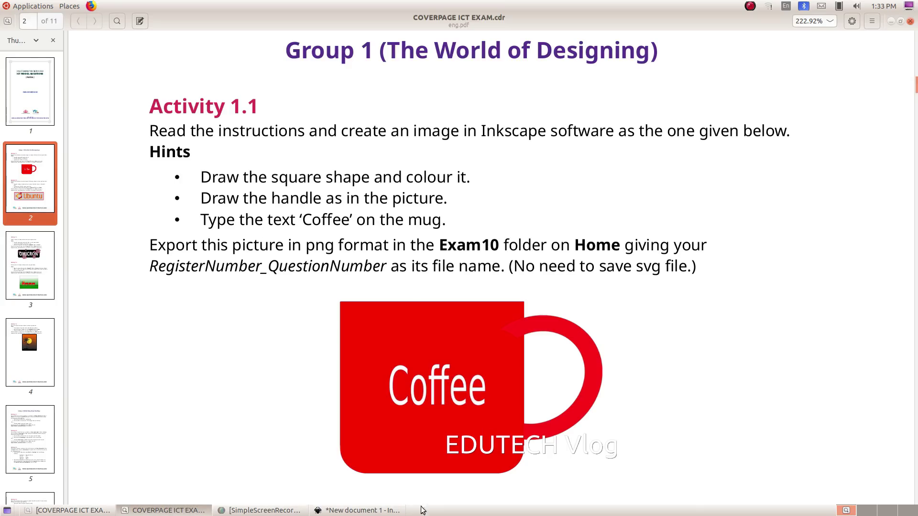
pyautogui.click(358, 510)
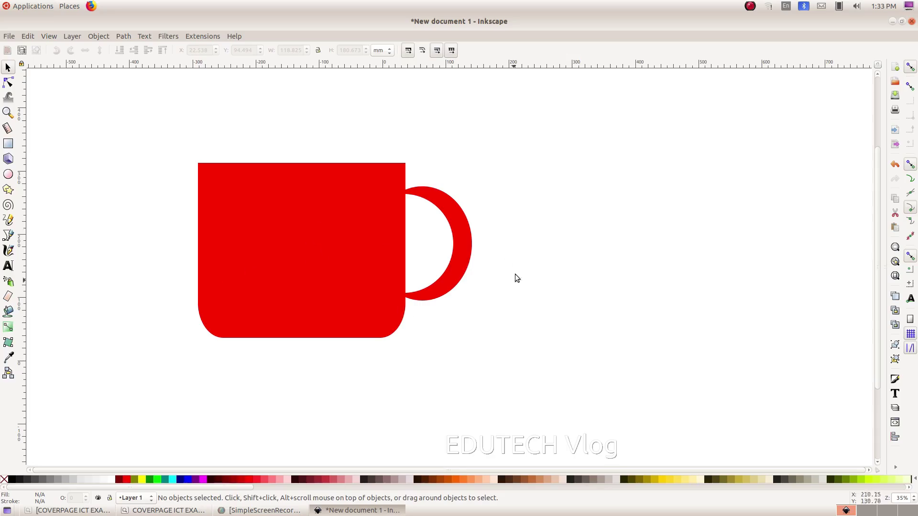
pyautogui.moveTo(460, 231); pyautogui.dragTo(453, 231)
pyautogui.click(299, 278)
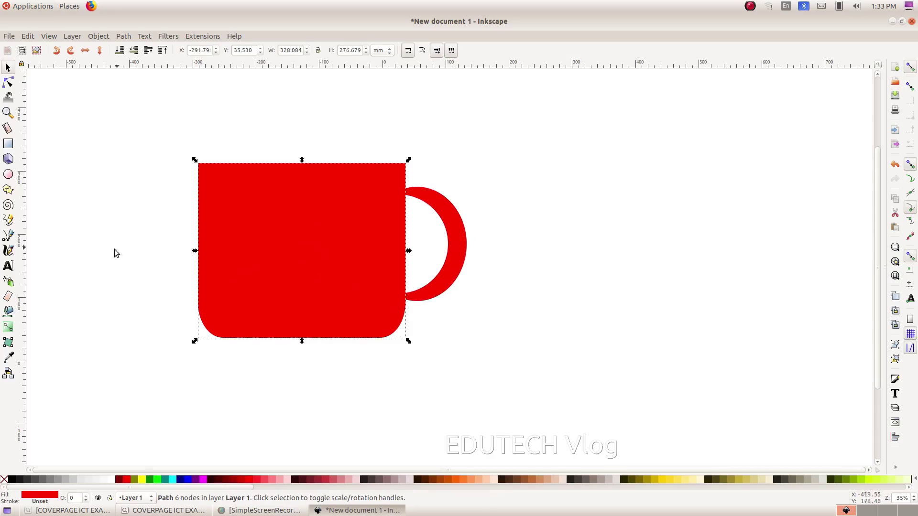
pyautogui.click(9, 267)
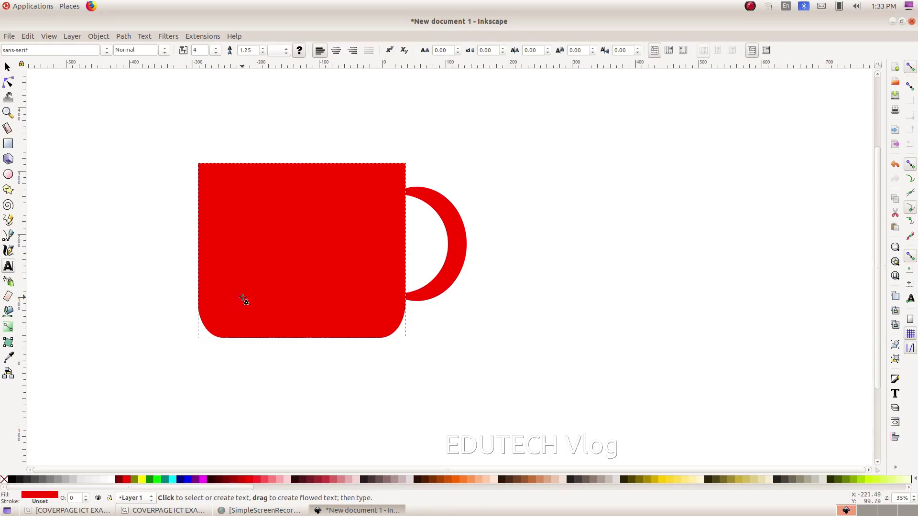
# Step: Type 'Coffee' as a text line on the mug's left side
pyautogui.click(243, 248)
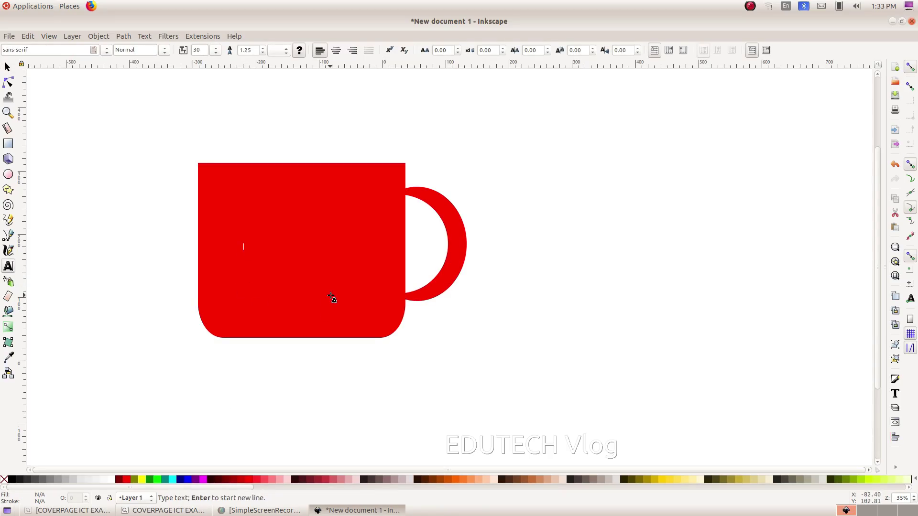
pyautogui.press('F1')
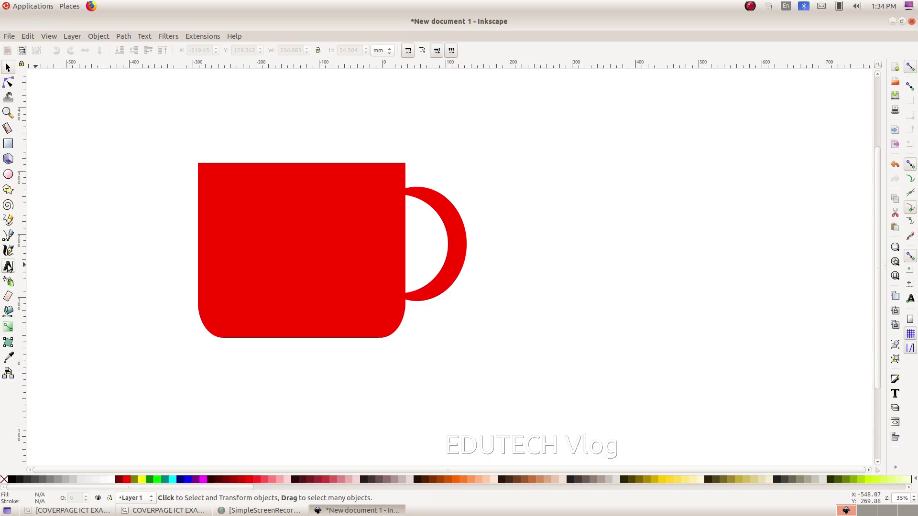
pyautogui.click(8, 266)
pyautogui.click(244, 249)
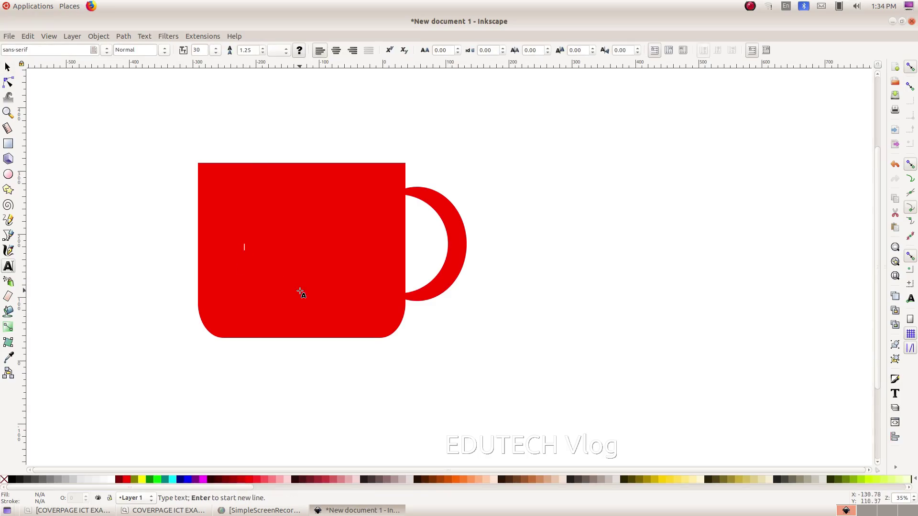
pyautogui.write('C')
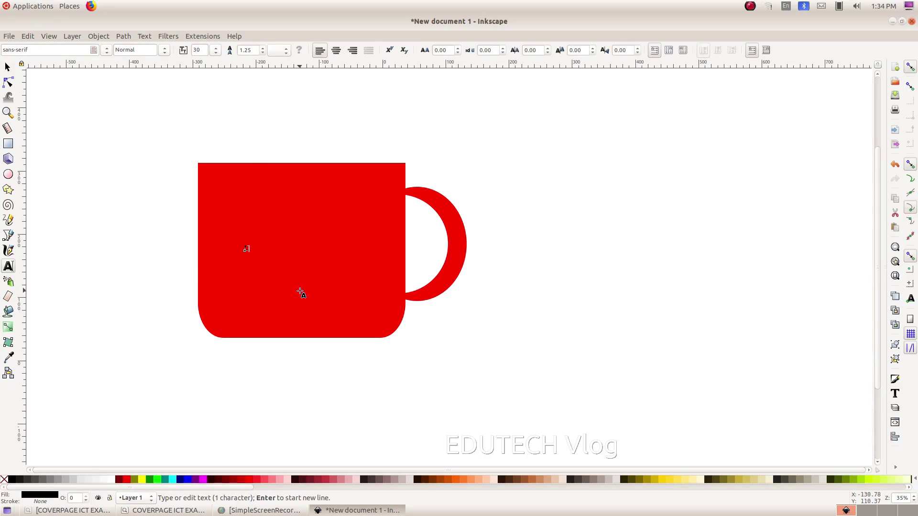
pyautogui.write('offee')
# Step: Make the Coffee text white and Bold
pyautogui.click(109, 480)
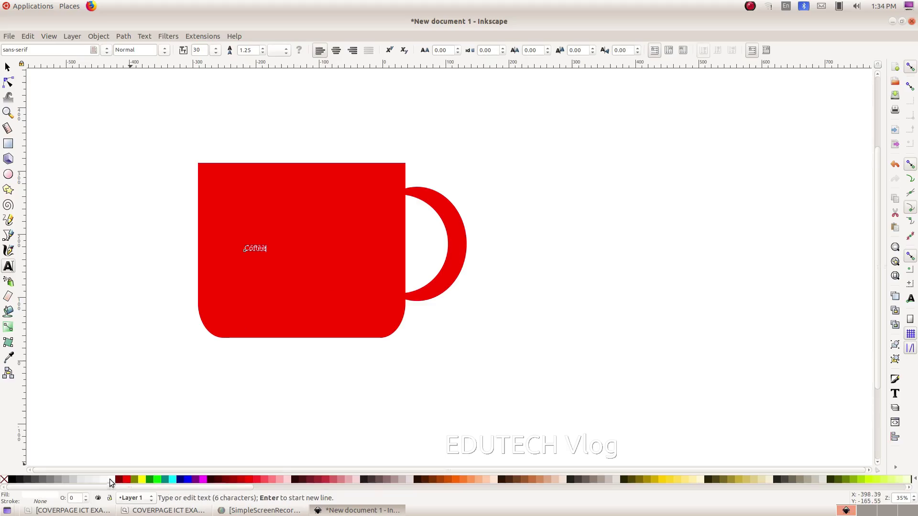
pyautogui.click(164, 50)
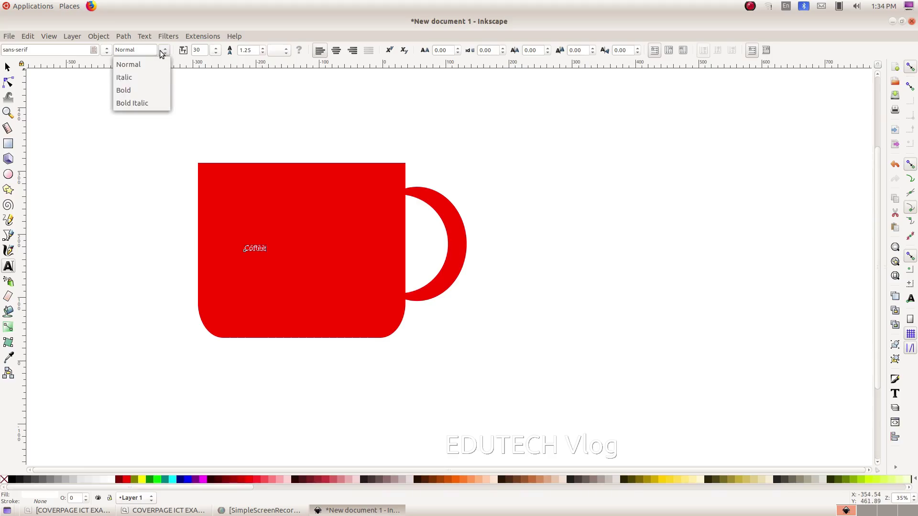
pyautogui.click(136, 92)
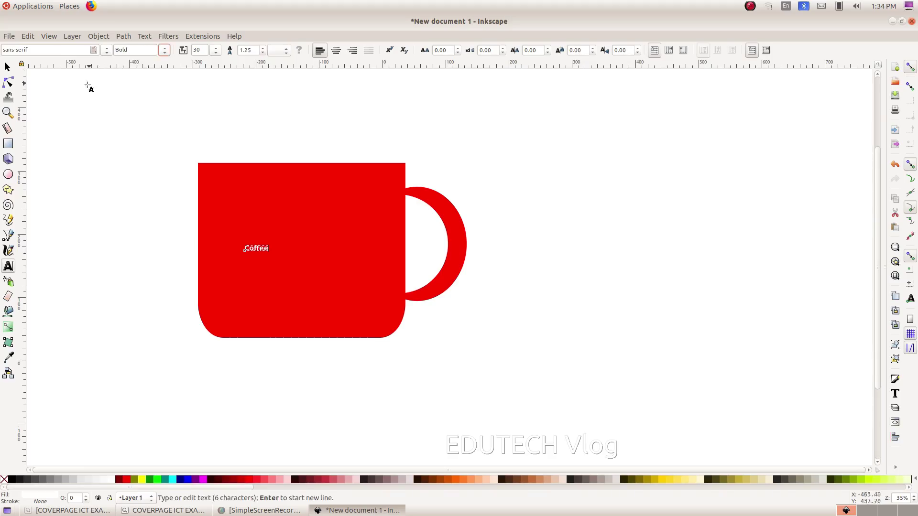
pyautogui.click(8, 68)
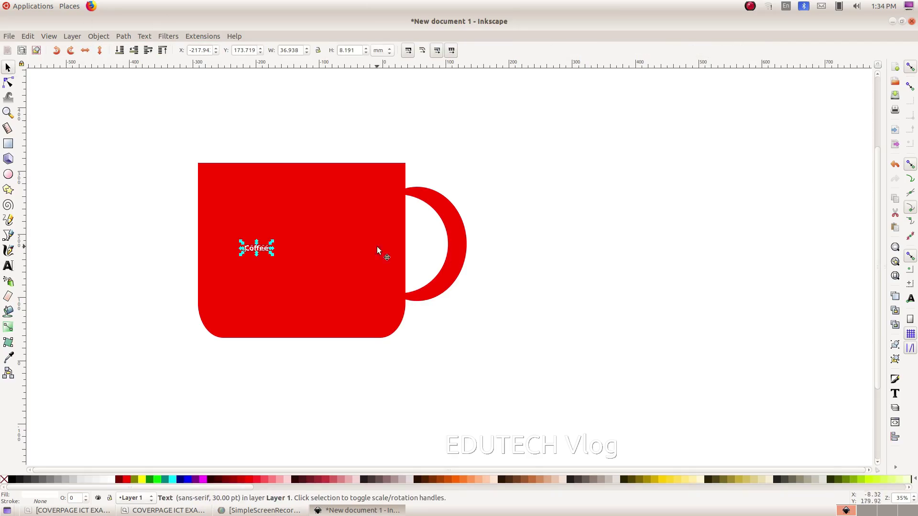
# Step: Scale and nudge the Coffee text into place on the mug, checking the exam paper
pyautogui.moveTo(271, 253); pyautogui.dragTo(386, 289)
pyautogui.moveTo(320, 271); pyautogui.dragTo(312, 260)
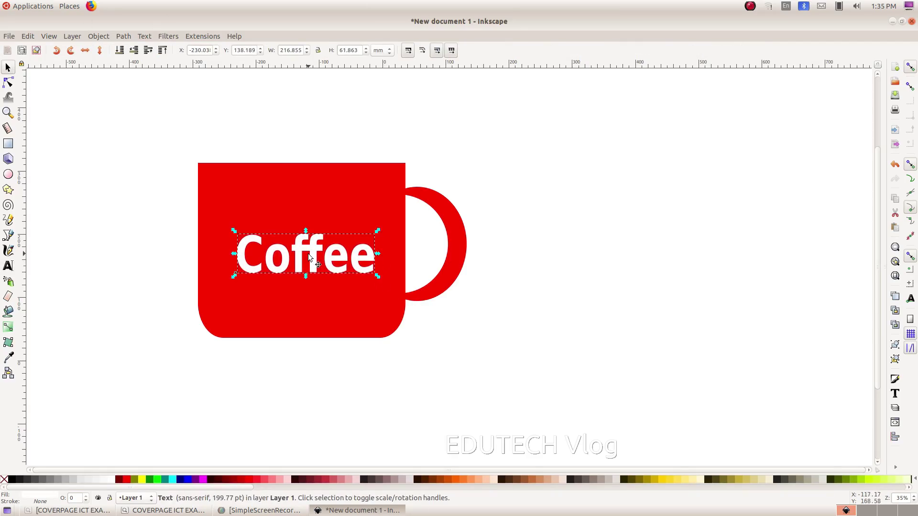
pyautogui.click(190, 509)
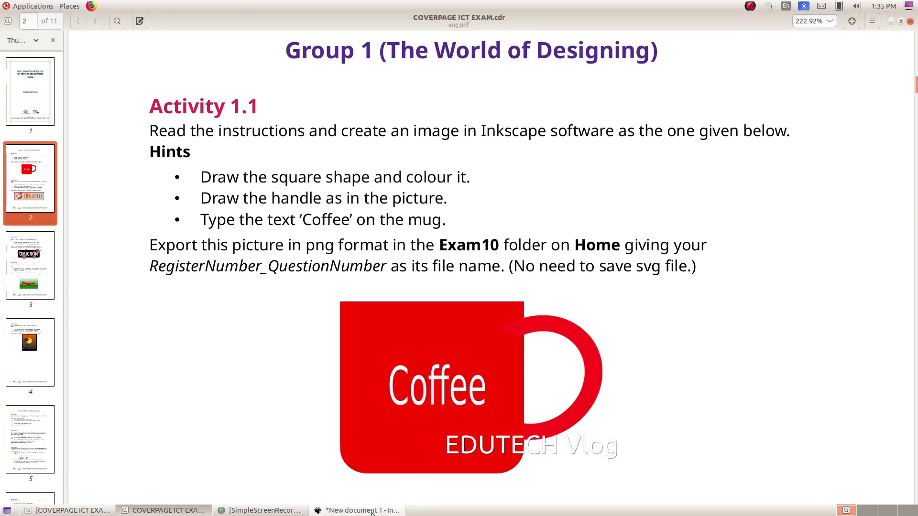
pyautogui.click(356, 510)
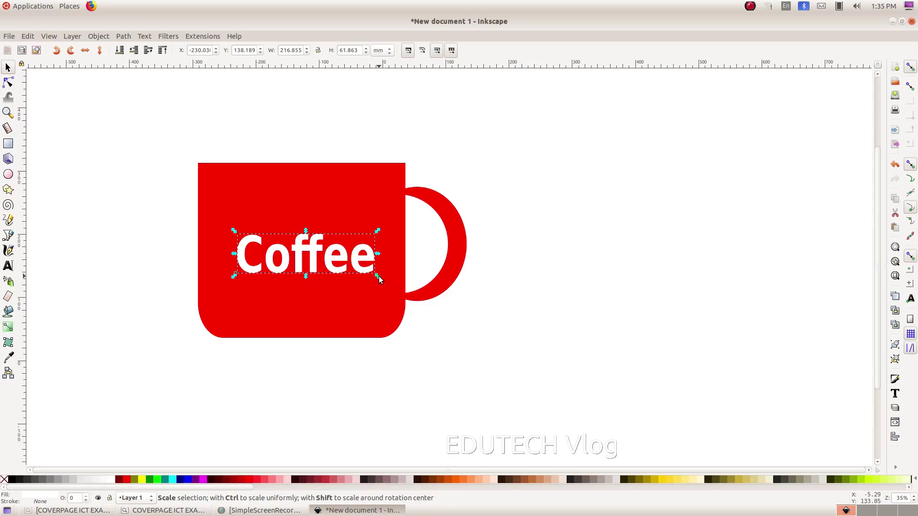
pyautogui.moveTo(378, 276); pyautogui.dragTo(368, 272)
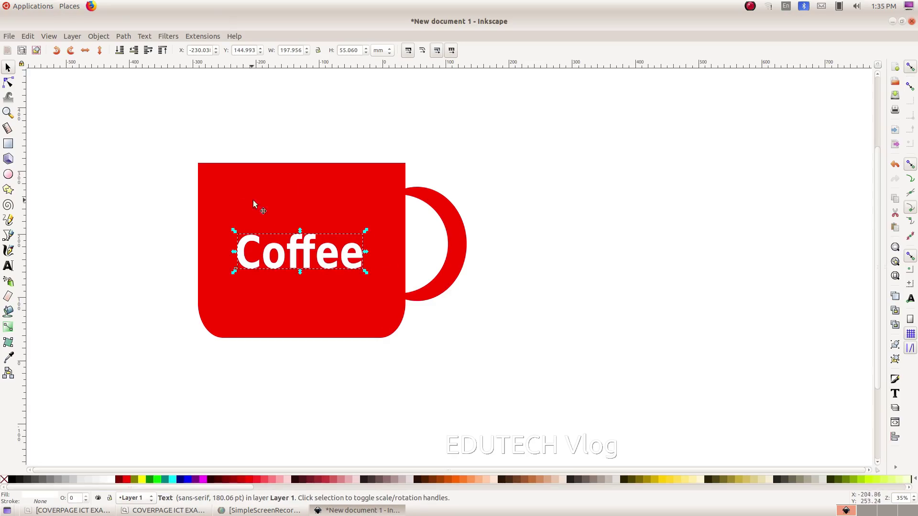
# Step: Change the Coffee text's font style from Bold to Normal and compare with the PDF
pyautogui.doubleClick(266, 251)
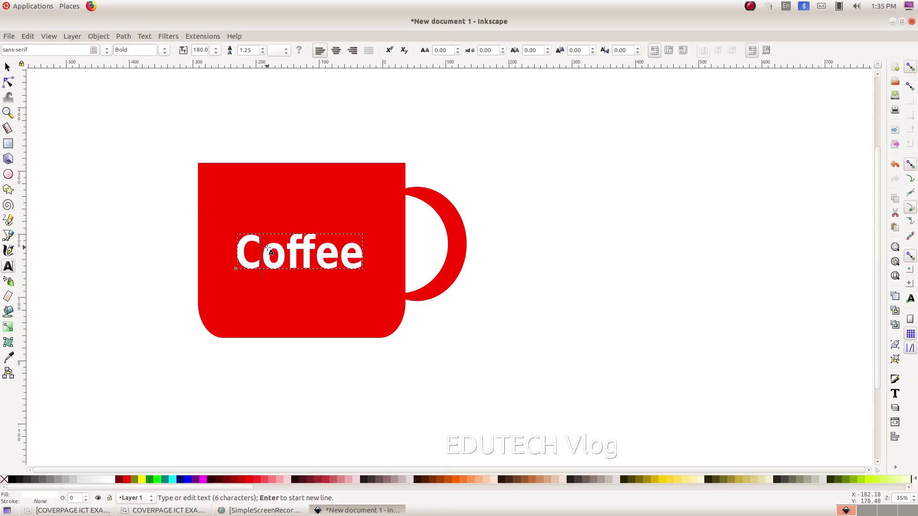
pyautogui.click(162, 54)
pyautogui.click(158, 62)
pyautogui.click(543, 280)
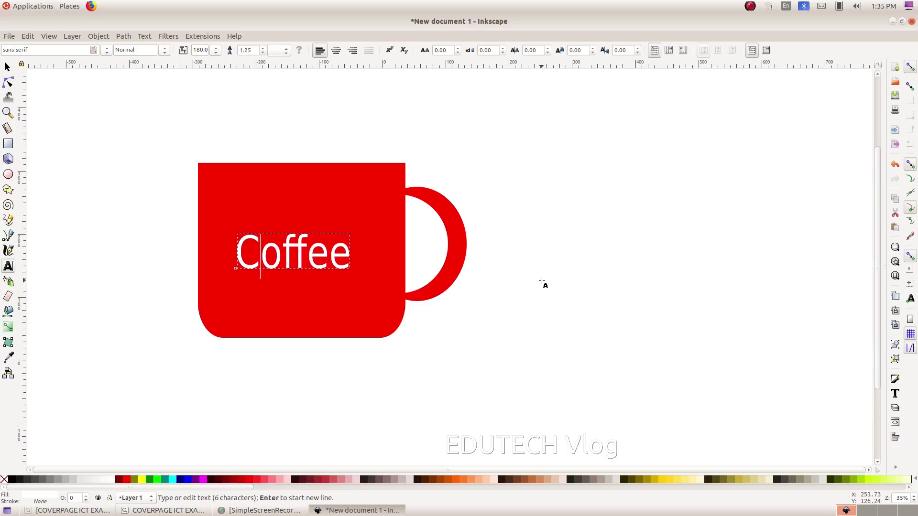
pyautogui.click(181, 511)
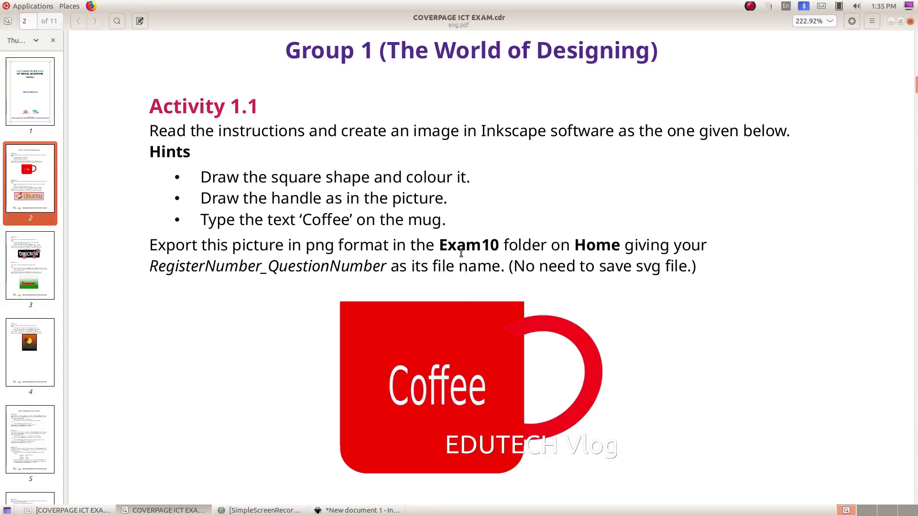
pyautogui.click(359, 510)
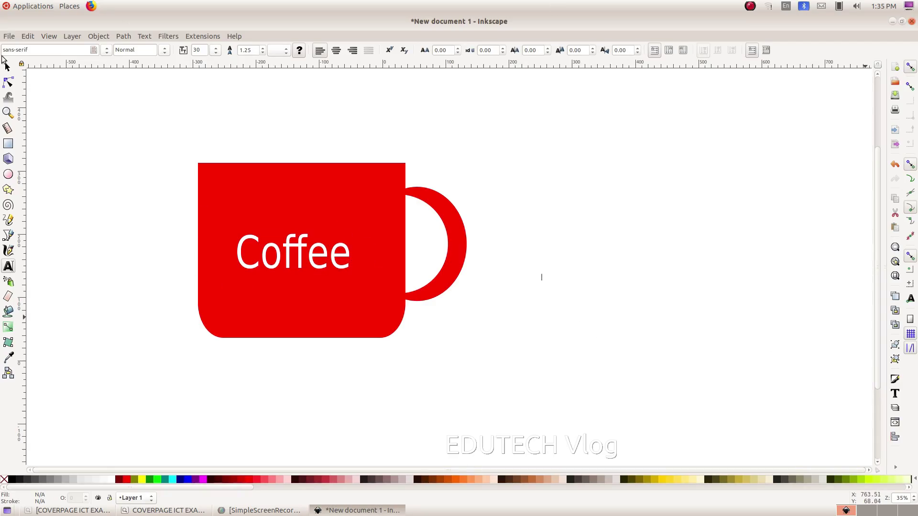
# Step: Group the mug body, handle and Coffee text with Object > Group and shift the group right
pyautogui.click(6, 67)
pyautogui.moveTo(137, 115); pyautogui.dragTo(652, 426)
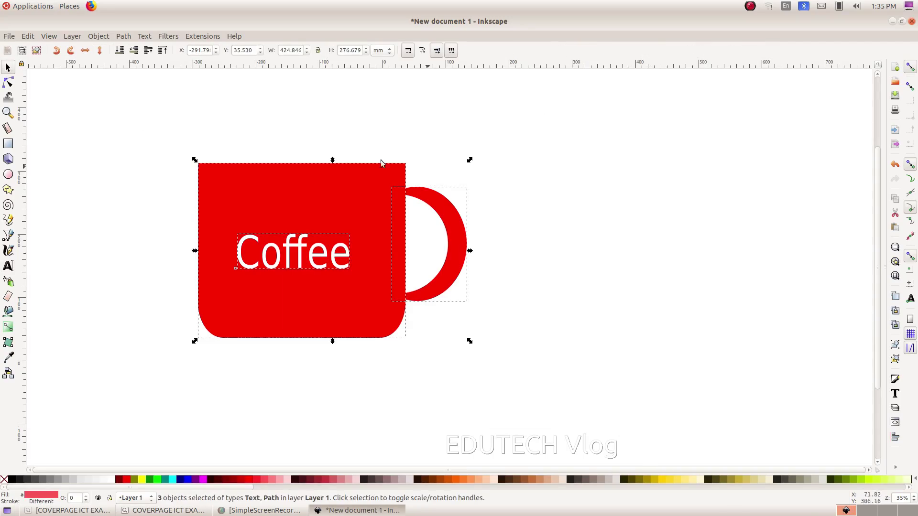
pyautogui.click(98, 36)
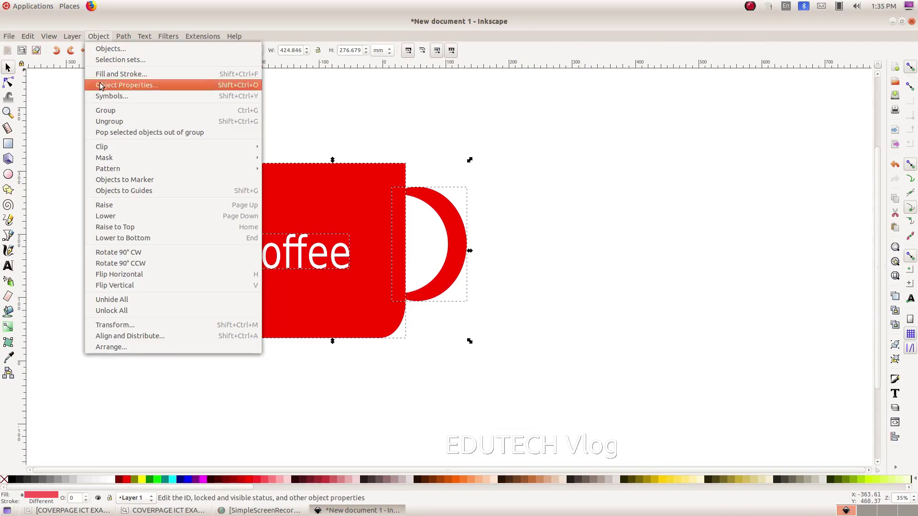
pyautogui.click(112, 110)
pyautogui.moveTo(264, 234); pyautogui.dragTo(365, 233)
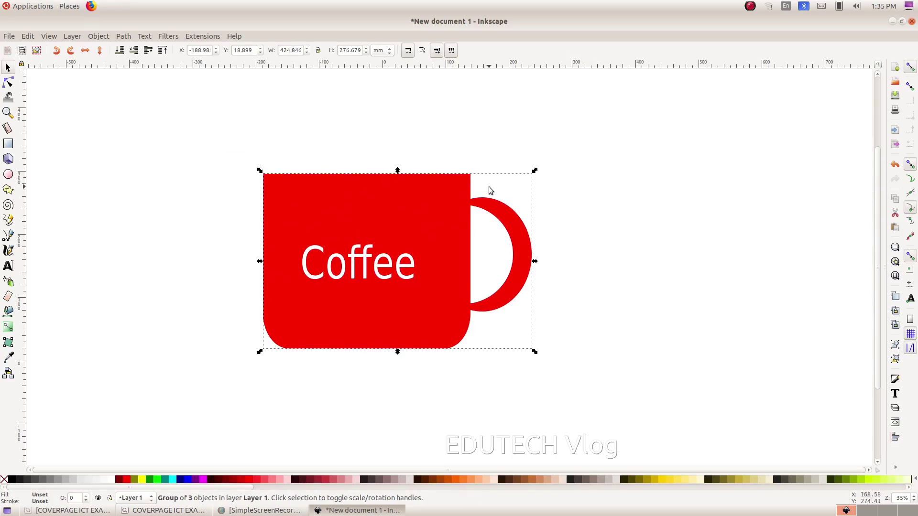
pyautogui.click(9, 36)
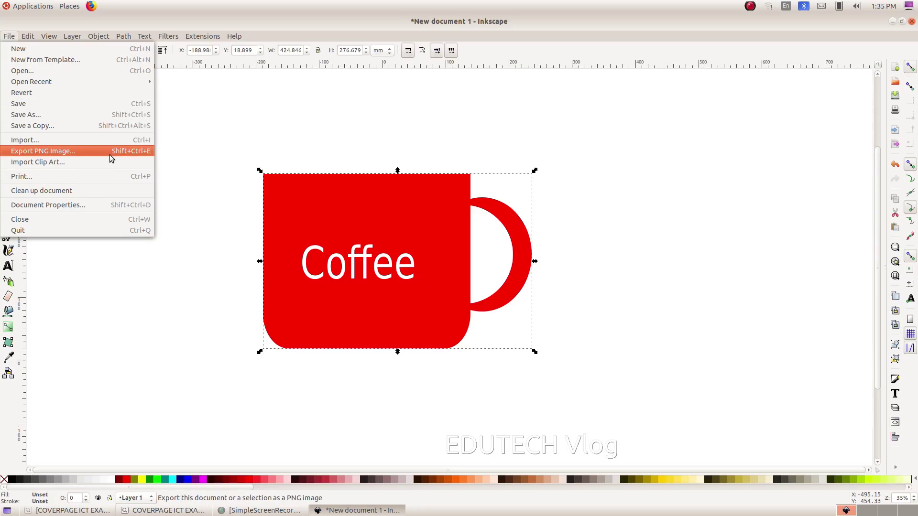
# Step: Export the mug as 123_1.png into Home/Exam10 at 1606 × 1046 px, then minimize Inkscape
pyautogui.click(64, 151)
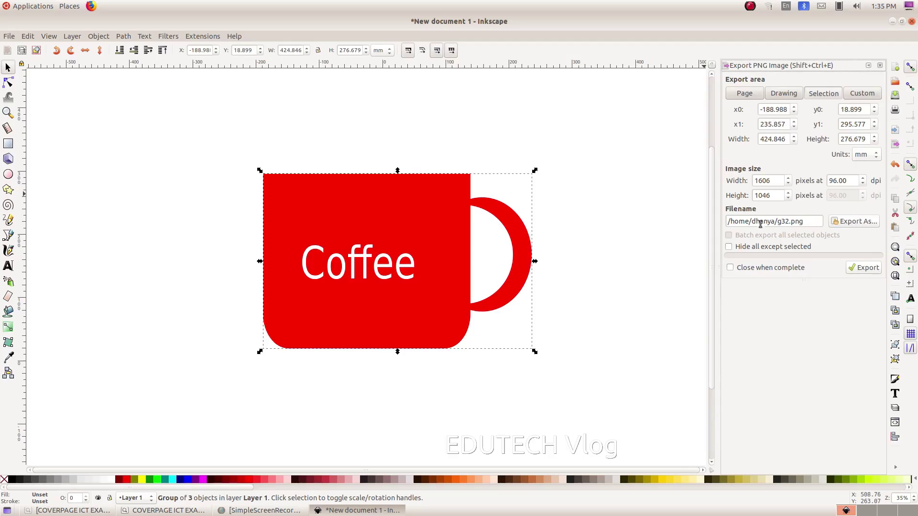
pyautogui.click(848, 225)
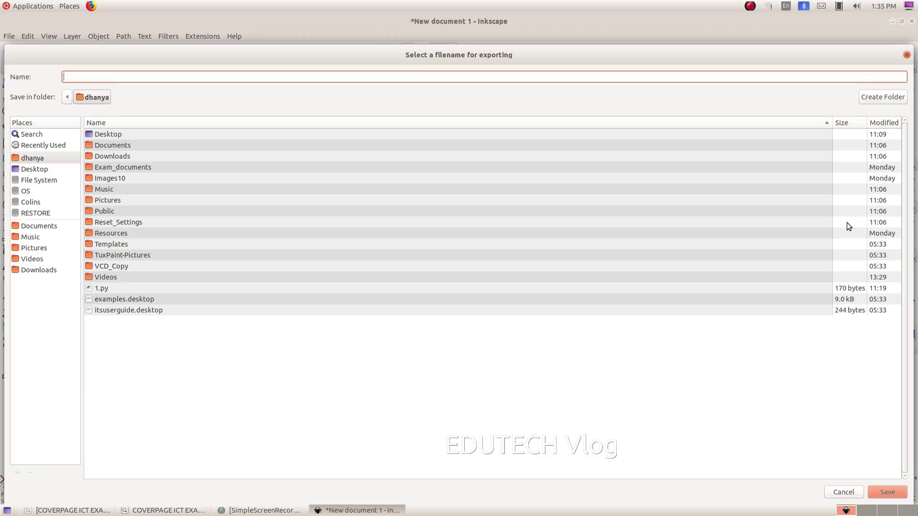
pyautogui.click(47, 157)
pyautogui.click(45, 161)
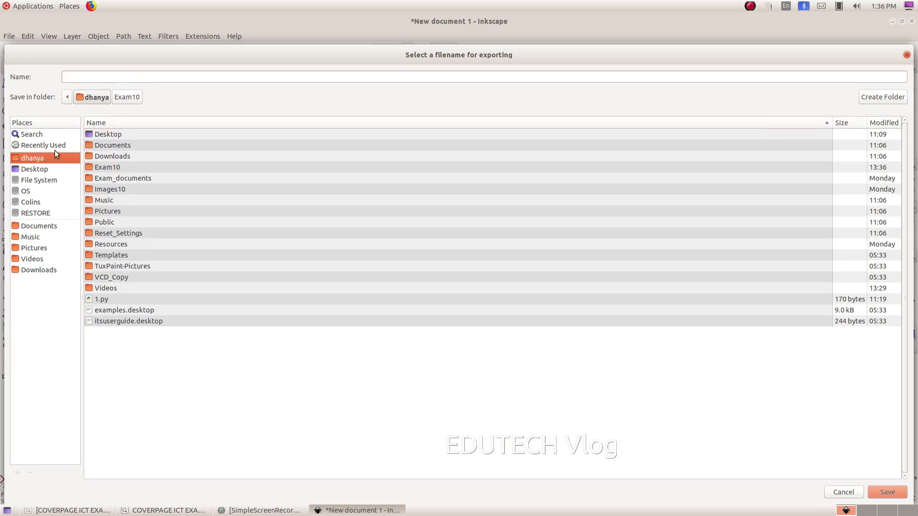
pyautogui.doubleClick(106, 167)
pyautogui.click(99, 77)
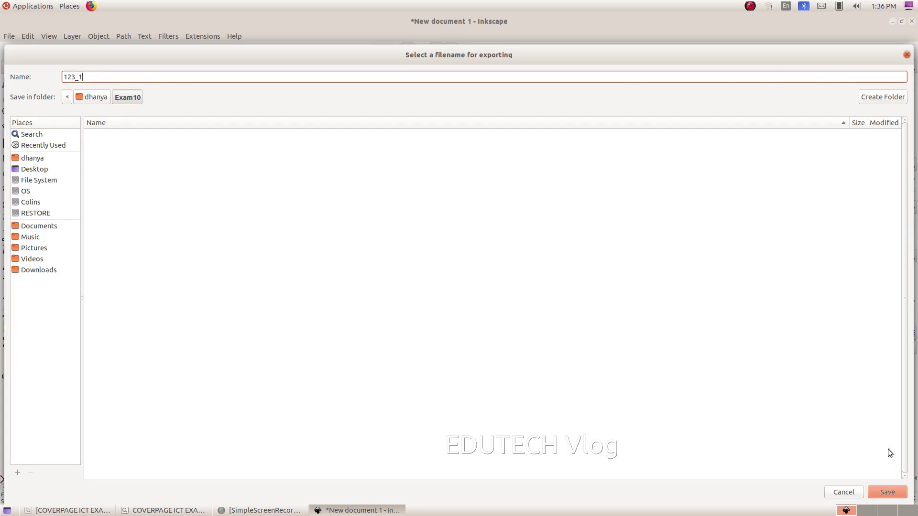
pyautogui.click(878, 492)
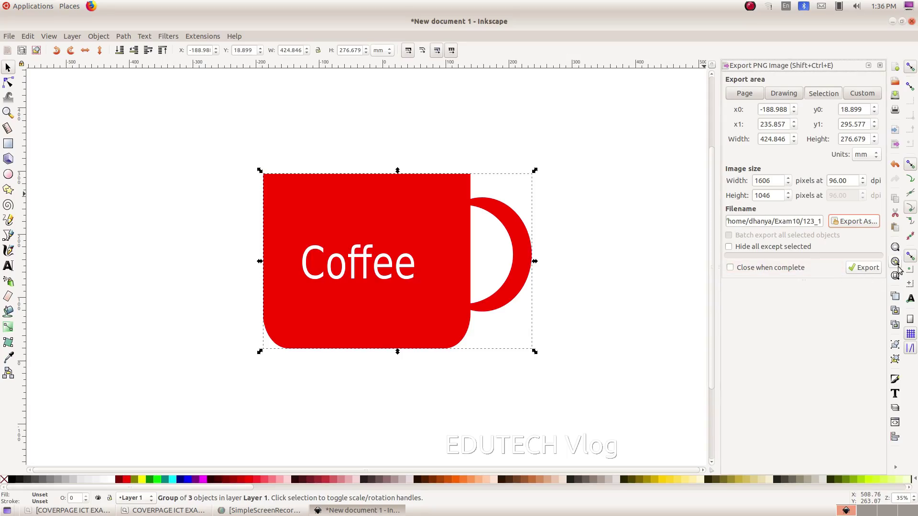
pyautogui.click(860, 273)
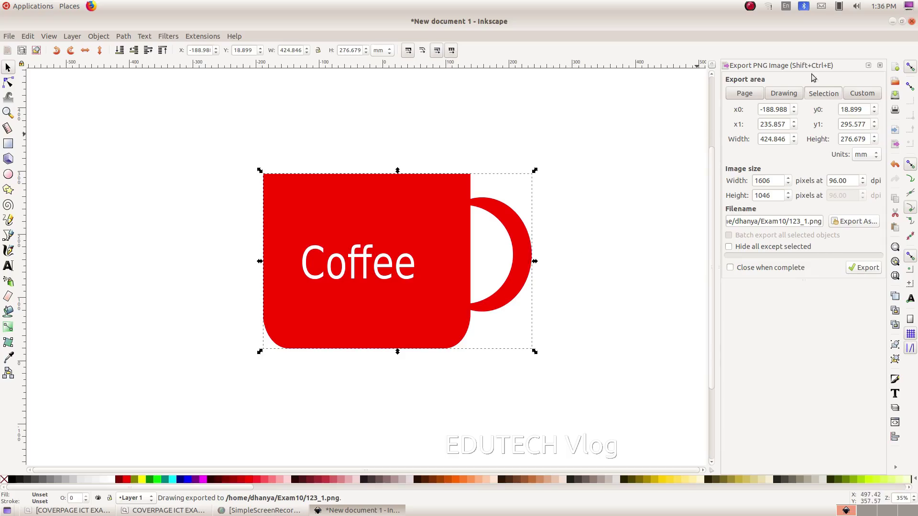
pyautogui.click(892, 21)
# Step: Scroll the English exam PDF down to the Activity 1.2 banner task
pyautogui.scroll(-3, 583, 220)
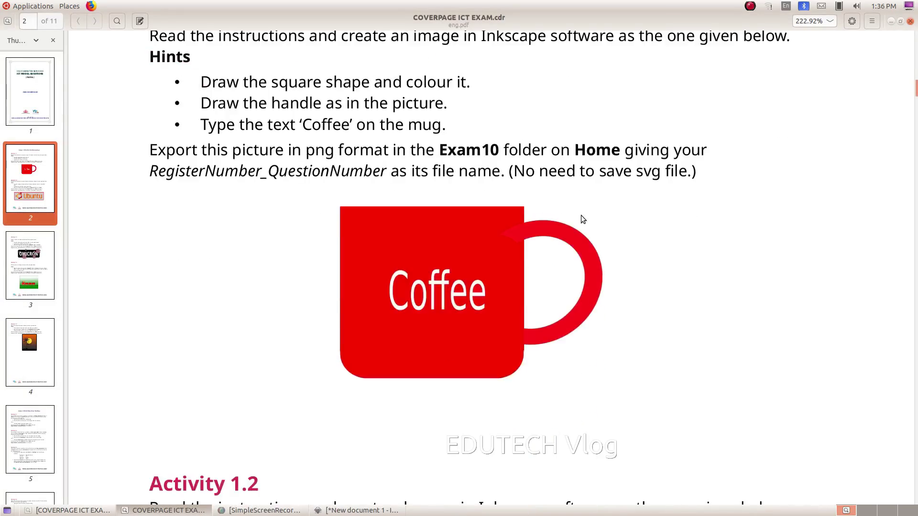
pyautogui.scroll(-5, 583, 220)
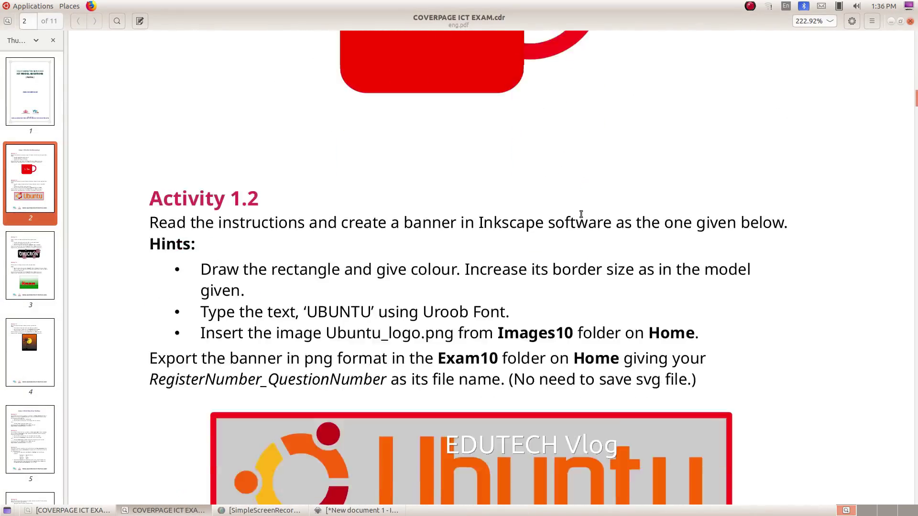
pyautogui.scroll(-3, 582, 214)
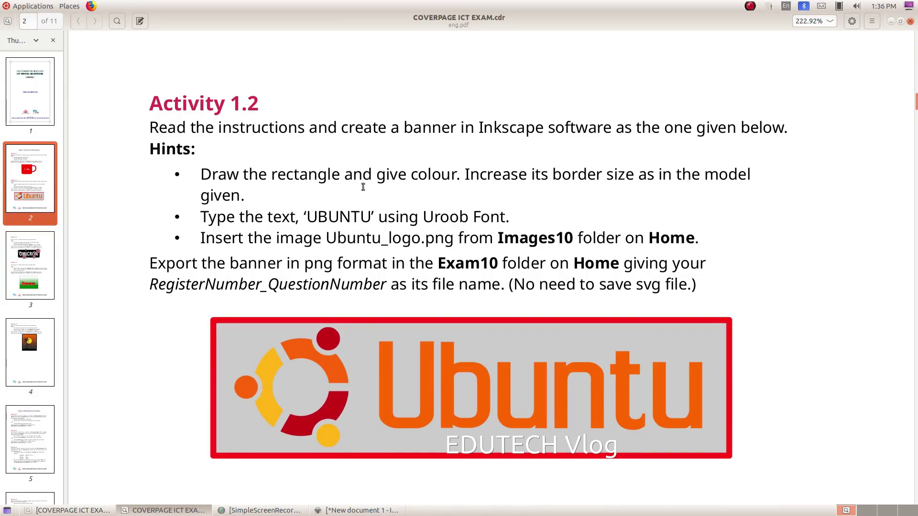
pyautogui.scroll(-1, 317, 188)
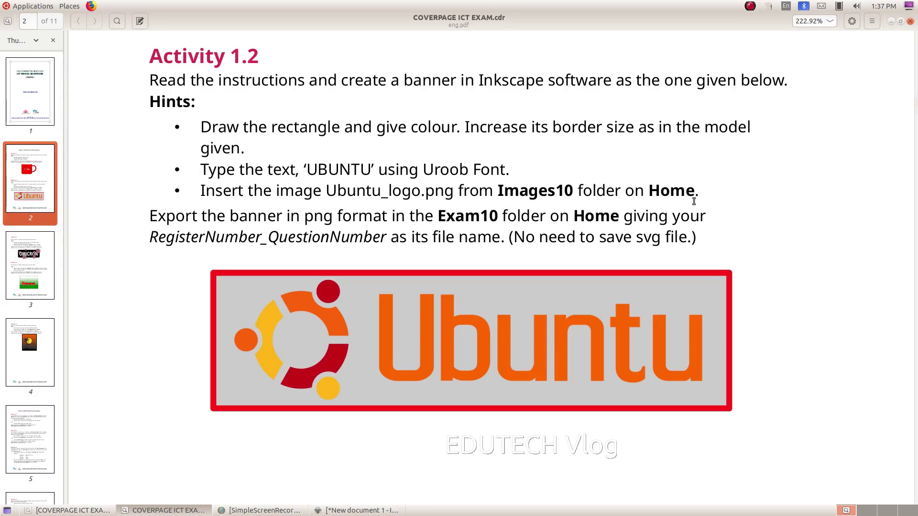
# Step: Read Activity 1.2 in the Malayalam paper, then bring Inkscape back to the front
pyautogui.hotkey('alt', 'Tab')
pyautogui.scroll(-6, 235, 341)
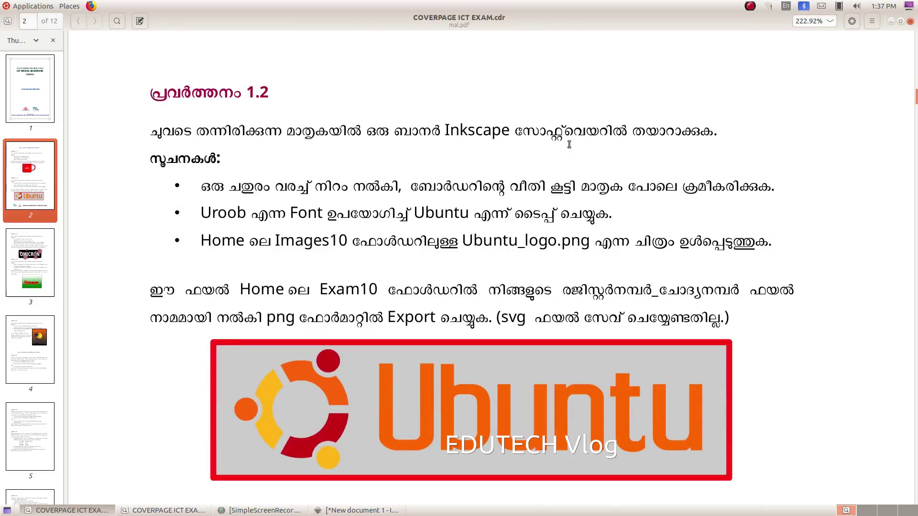
pyautogui.scroll(-2, 586, 144)
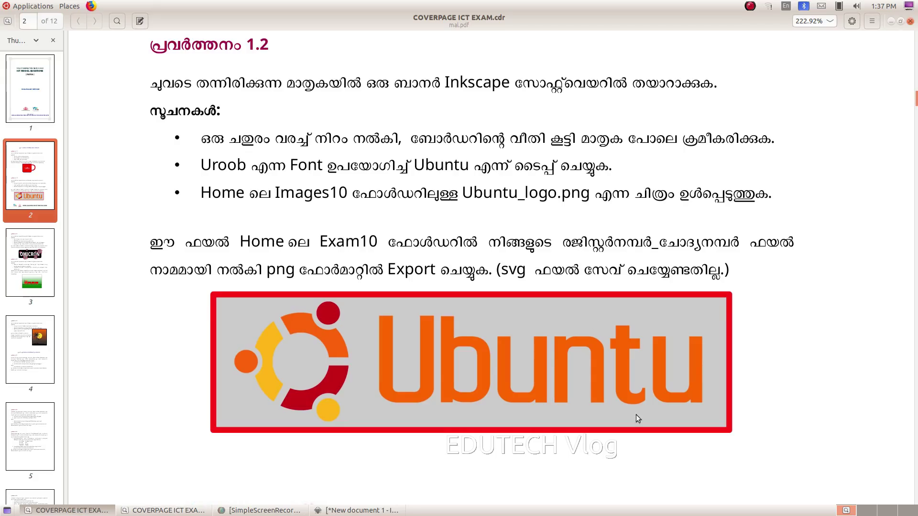
pyautogui.rightClick(295, 511)
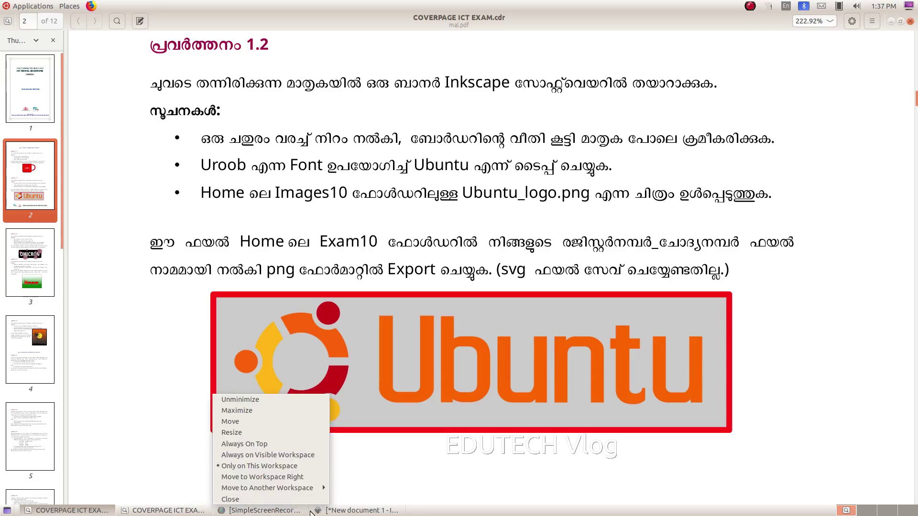
pyautogui.click(311, 513)
pyautogui.click(311, 513)
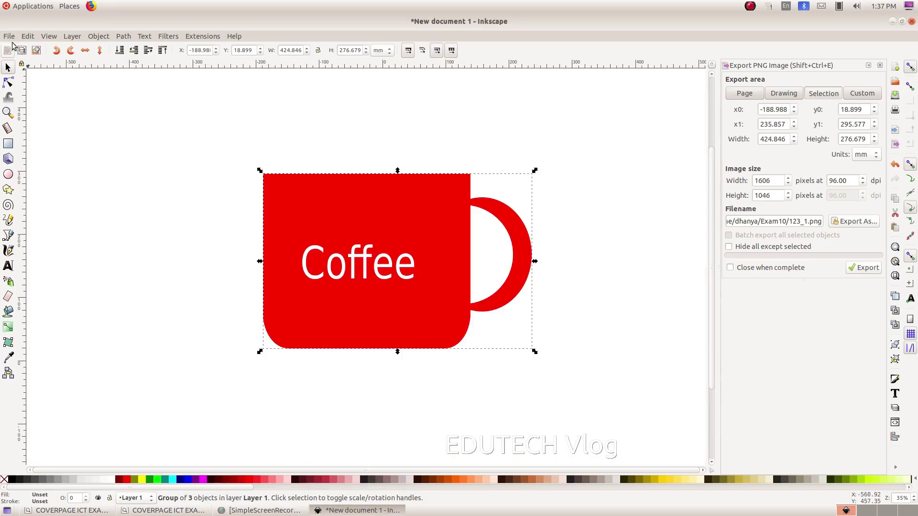
# Step: Create a new blank document and hide its page border in Document Properties
pyautogui.click(9, 37)
pyautogui.click(19, 47)
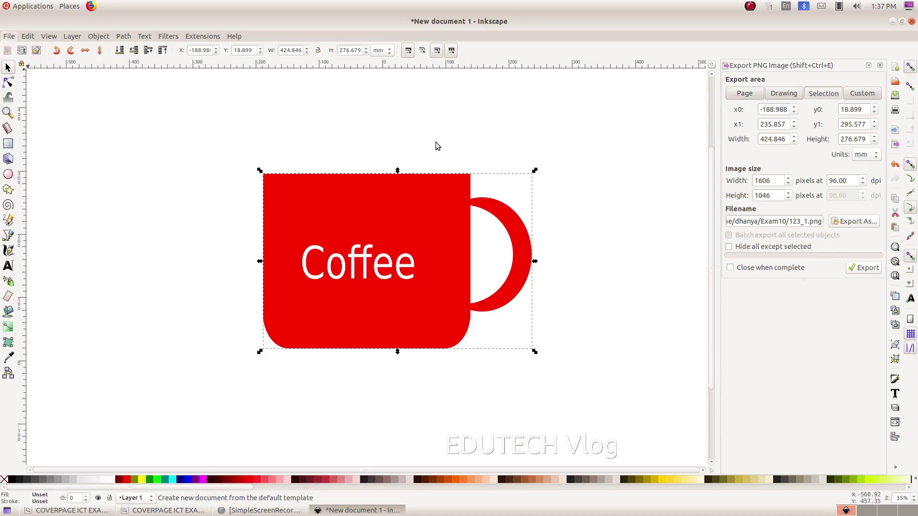
pyautogui.click(9, 37)
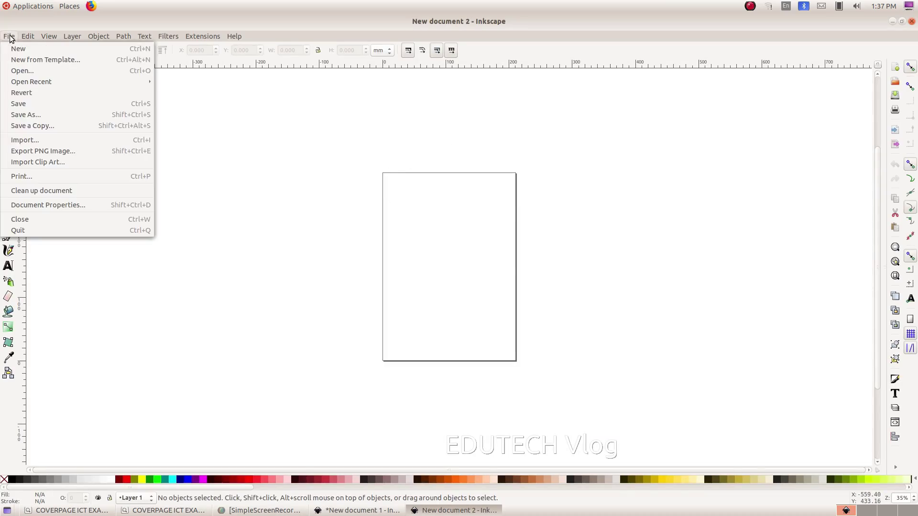
pyautogui.click(104, 204)
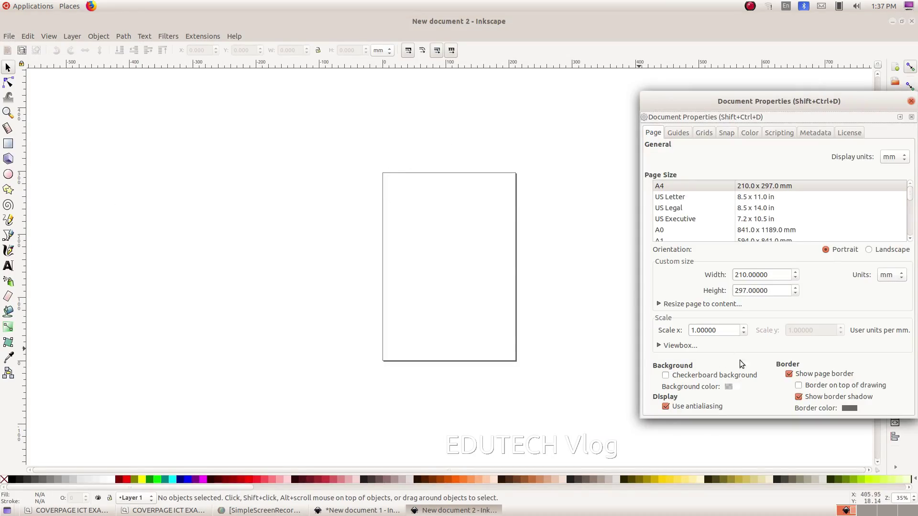
pyautogui.click(793, 374)
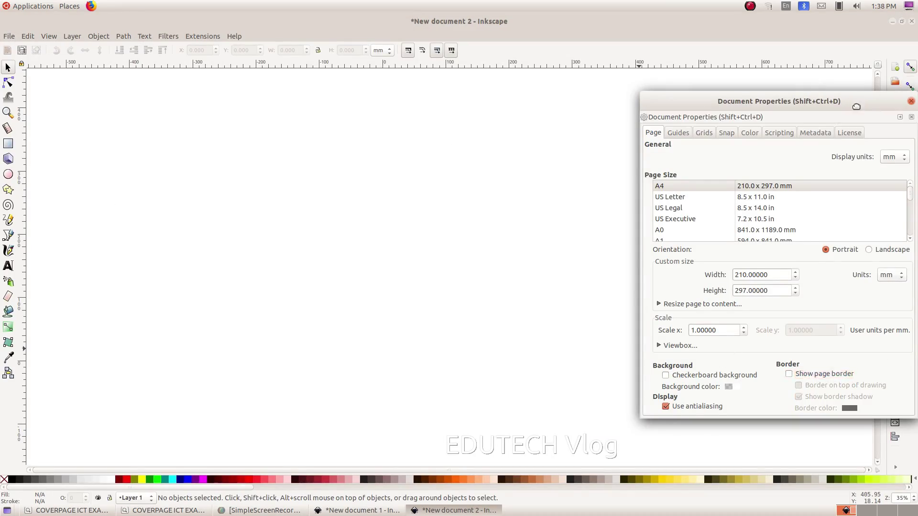
pyautogui.moveTo(899, 101); pyautogui.dragTo(724, 101)
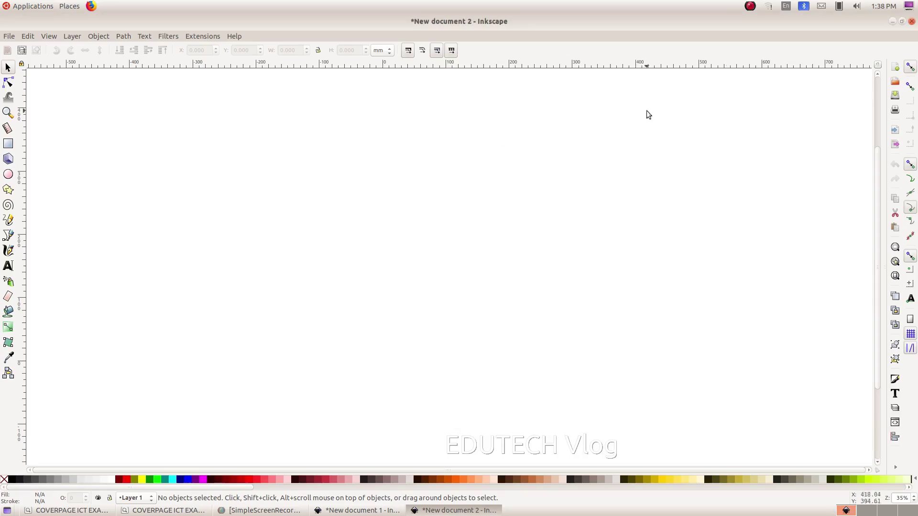
# Step: Draw the banner rectangle and fill it light grey (#E3DBDB)
pyautogui.click(3, 148)
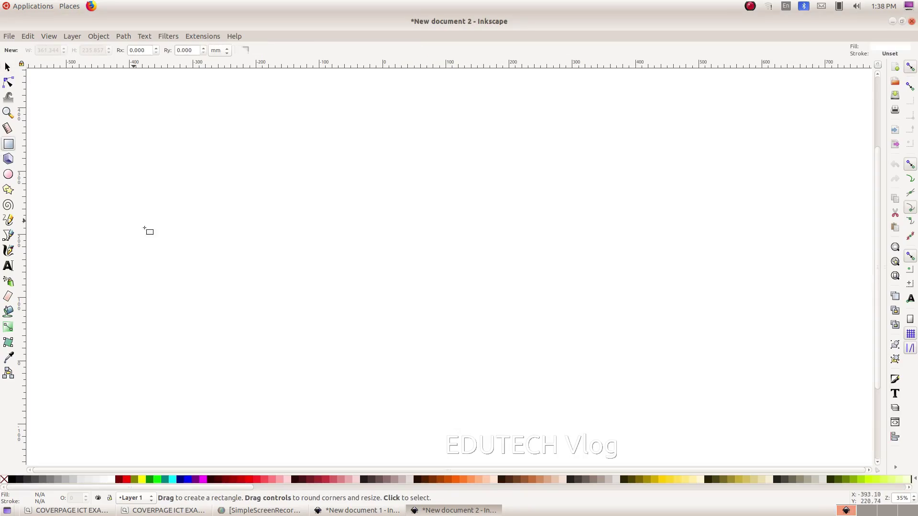
pyautogui.moveTo(181, 241); pyautogui.dragTo(615, 303)
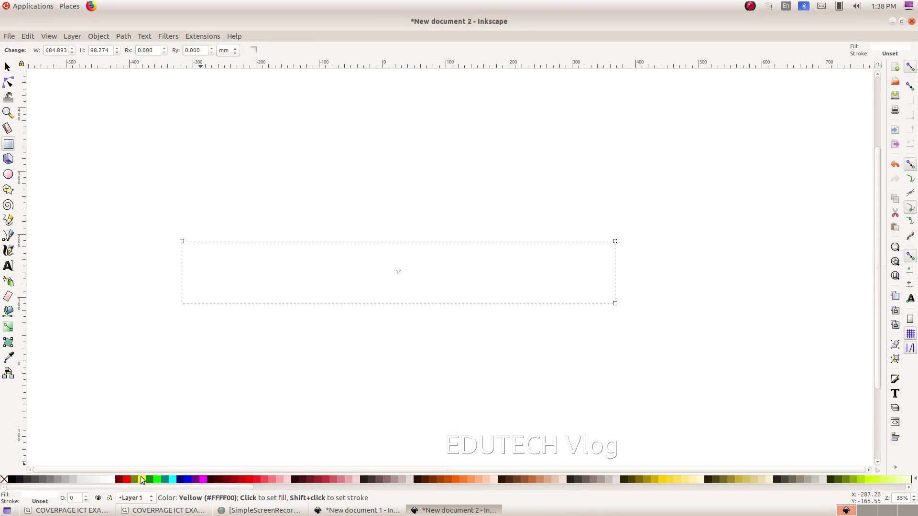
pyautogui.click(409, 480)
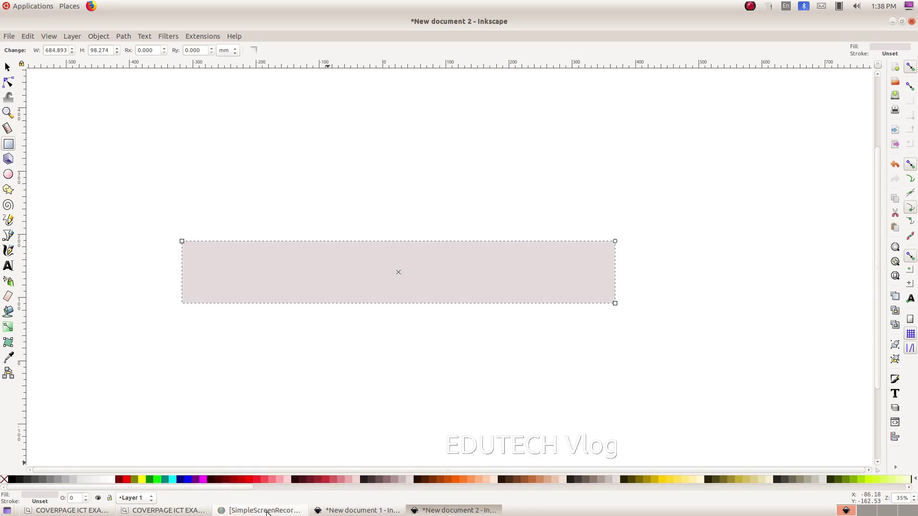
pyautogui.click(163, 510)
pyautogui.click(454, 510)
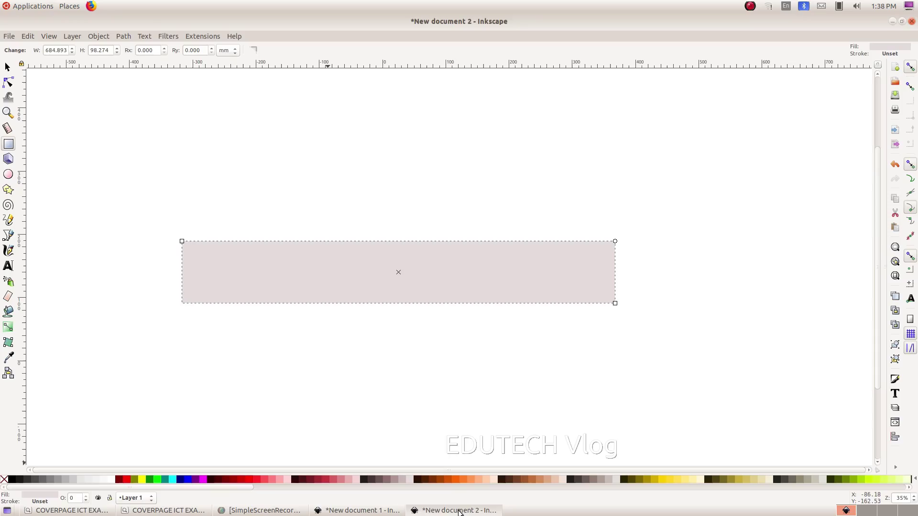
# Step: Enlarge the rectangle to about 750 × 187 mm and reposition it on the page
pyautogui.click(9, 68)
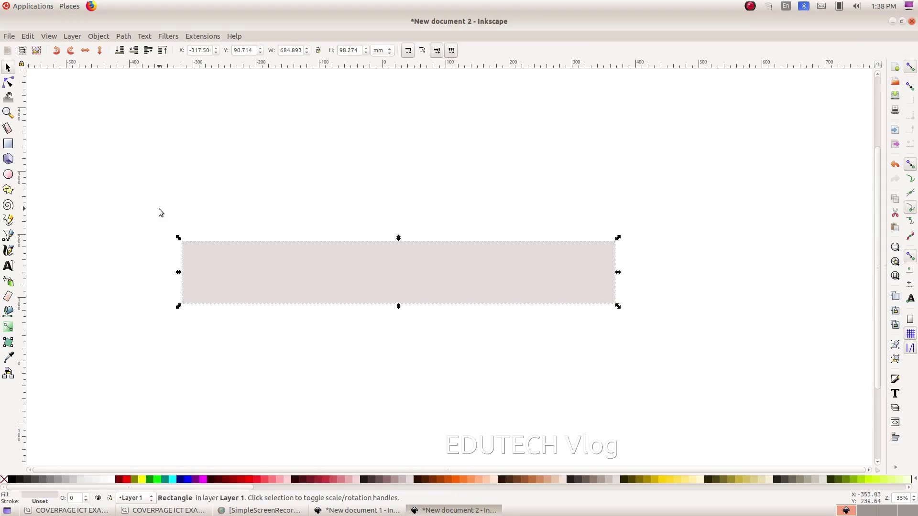
pyautogui.moveTo(621, 307); pyautogui.dragTo(661, 363)
pyautogui.moveTo(436, 293); pyautogui.dragTo(465, 267)
pyautogui.hotkey('alt', 'Tab')
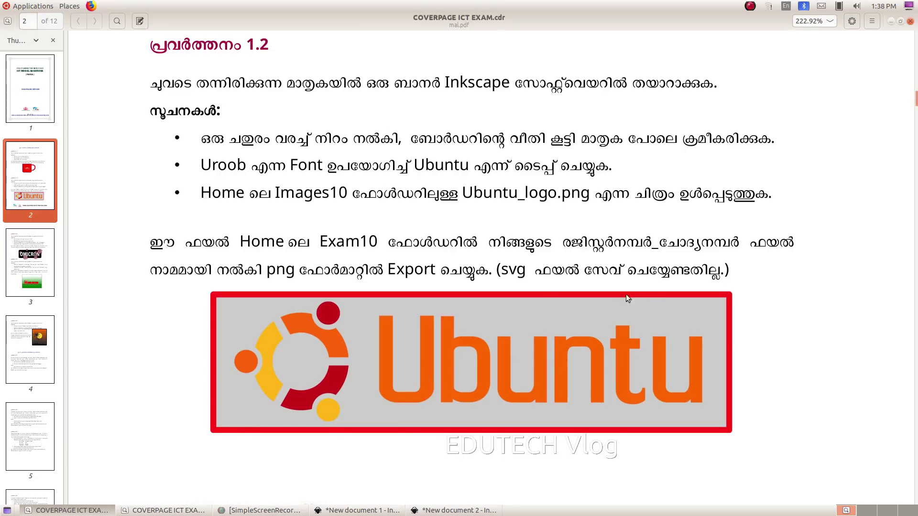
pyautogui.click(445, 510)
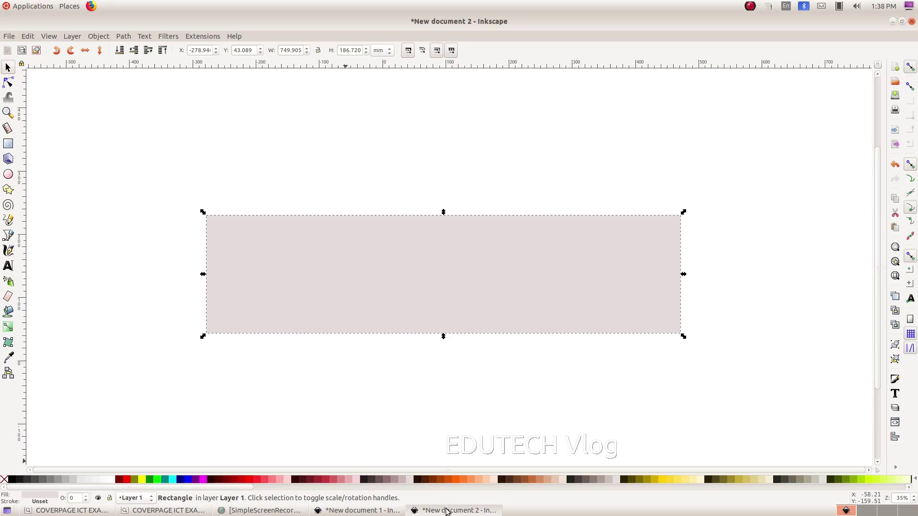
# Step: Give the rectangle a flat red stroke chosen on the Fill and Stroke colour wheel
pyautogui.click(100, 39)
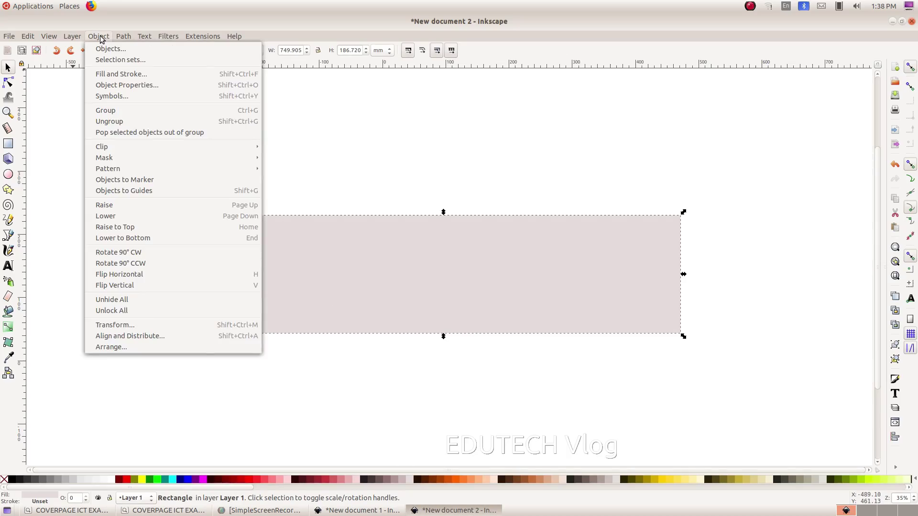
pyautogui.click(111, 78)
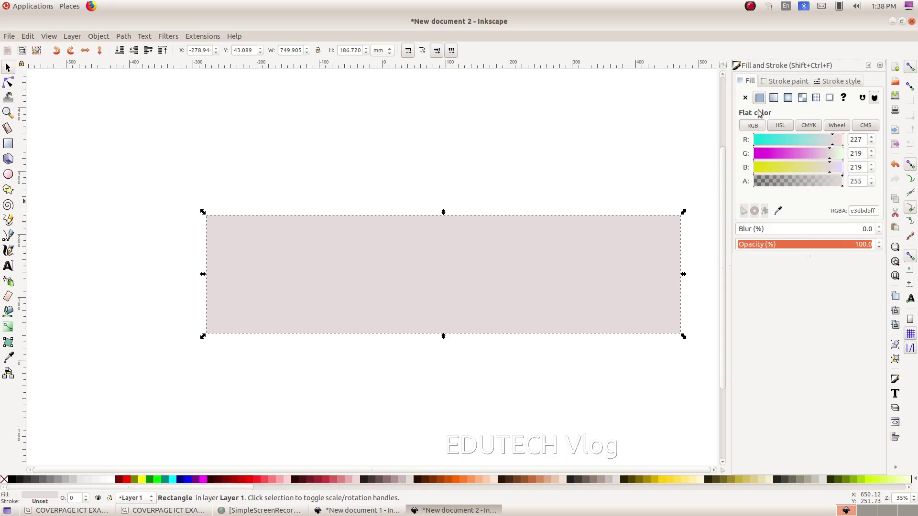
pyautogui.click(788, 82)
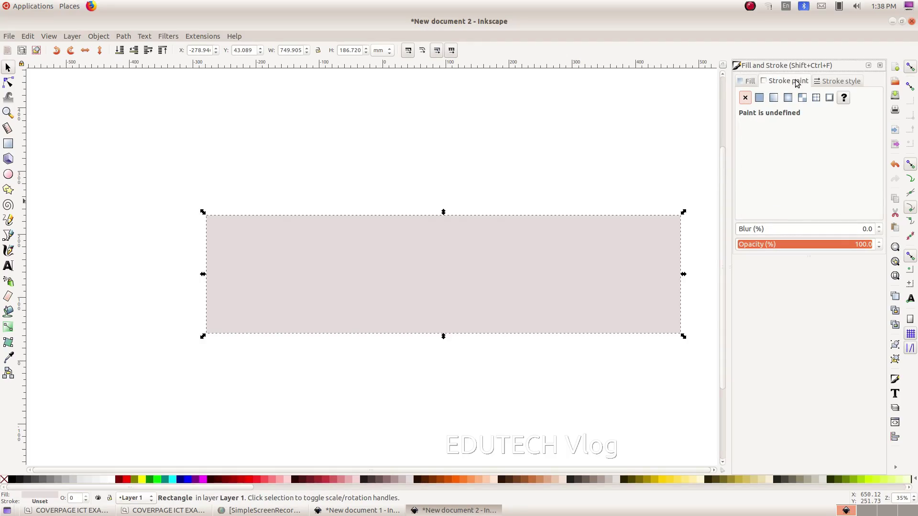
pyautogui.click(760, 98)
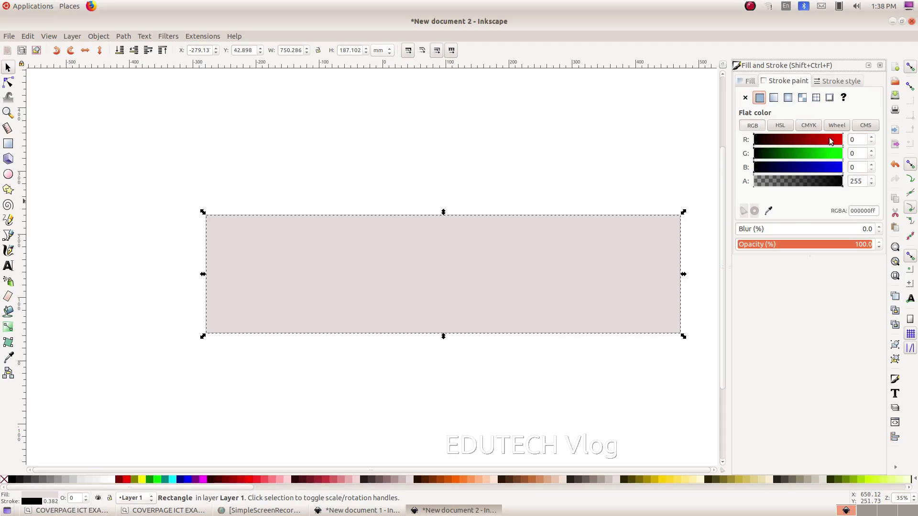
pyautogui.click(837, 125)
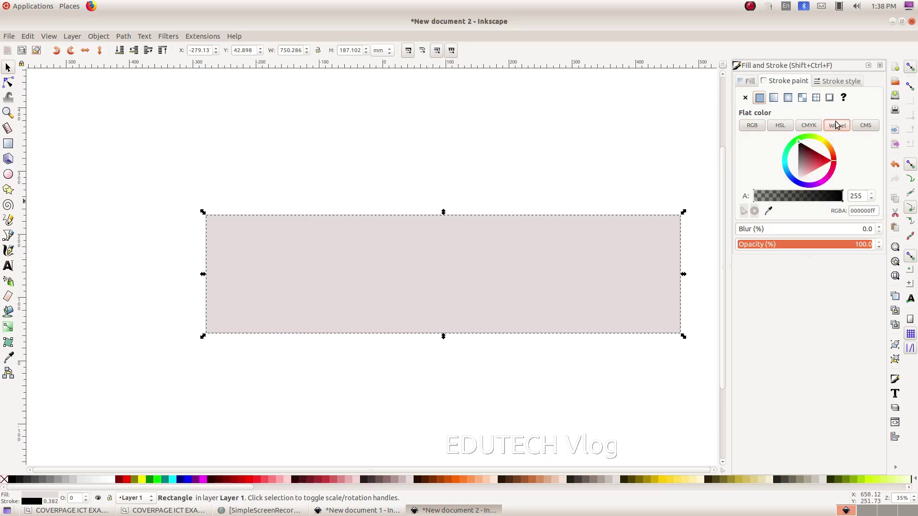
pyautogui.click(825, 162)
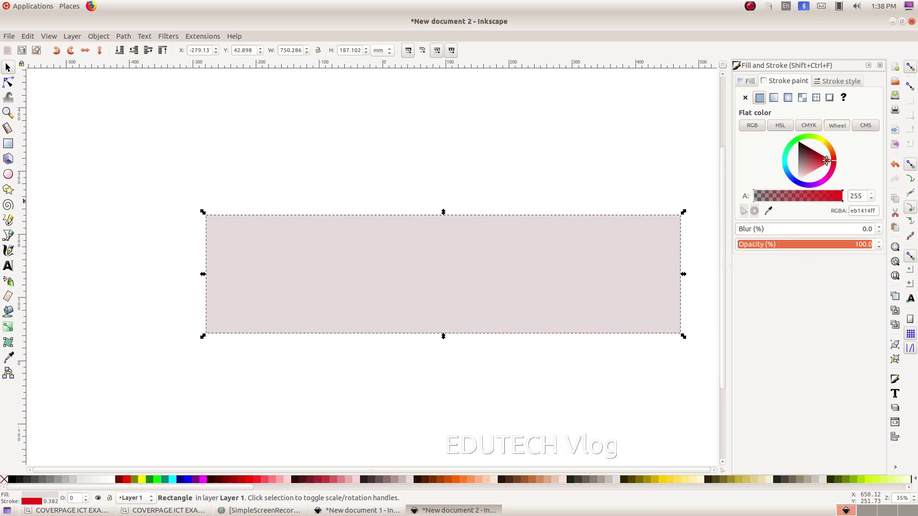
pyautogui.moveTo(826, 161); pyautogui.dragTo(825, 163)
# Step: Set the border's stroke width to 5 mm
pyautogui.click(834, 81)
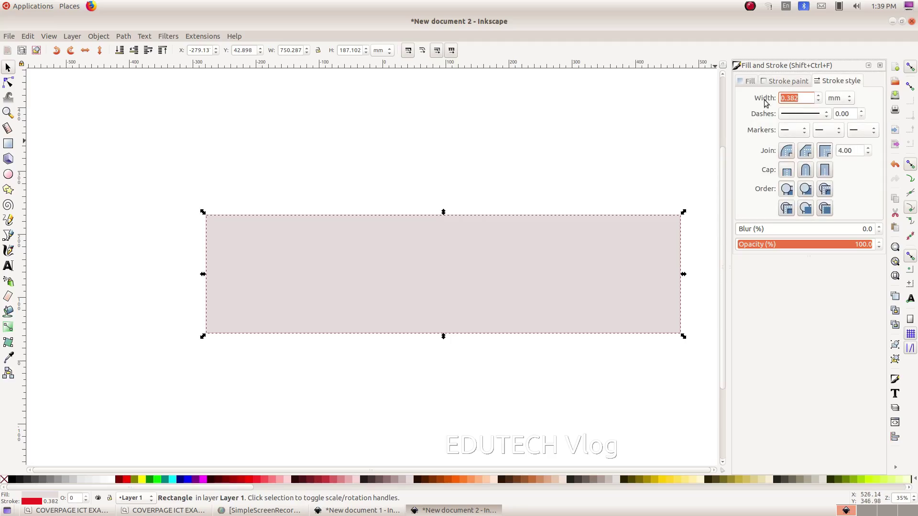
pyautogui.click(799, 99)
pyautogui.doubleClick(799, 99)
pyautogui.write('5')
pyautogui.press('Return')
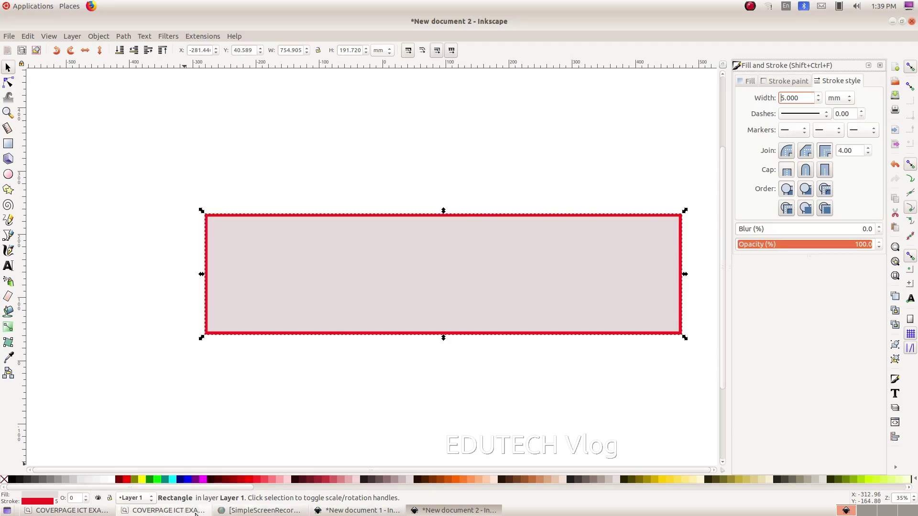
pyautogui.click(165, 510)
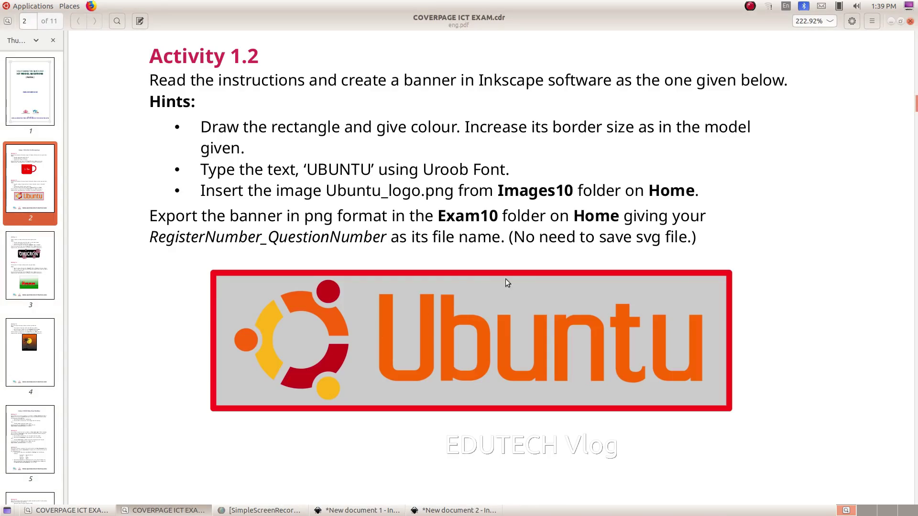
pyautogui.click(455, 510)
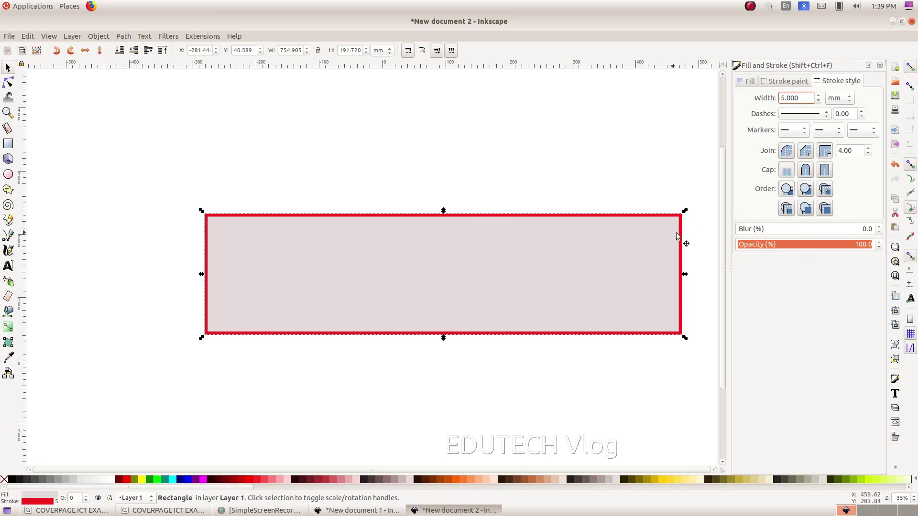
# Step: Increase the border width to 6 mm and move the rectangle slightly left
pyautogui.moveTo(803, 98); pyautogui.dragTo(757, 98)
pyautogui.write('6')
pyautogui.press('Return')
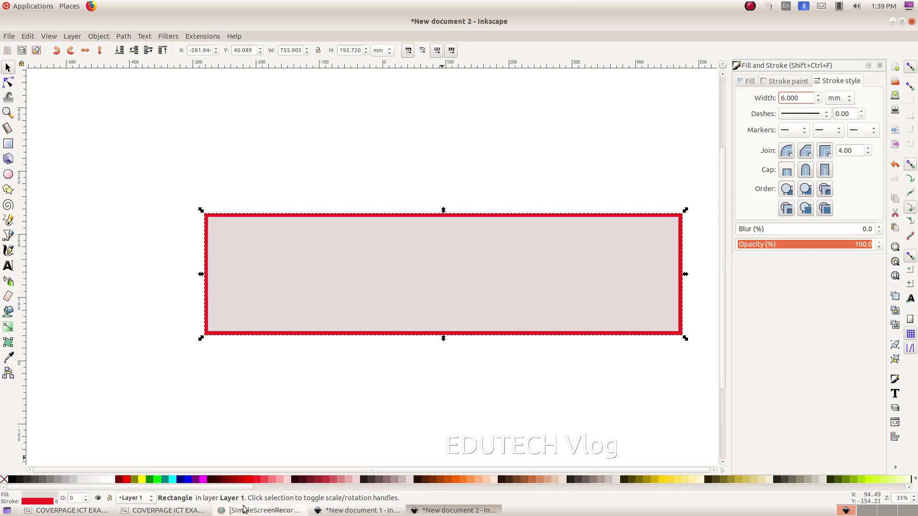
pyautogui.click(165, 510)
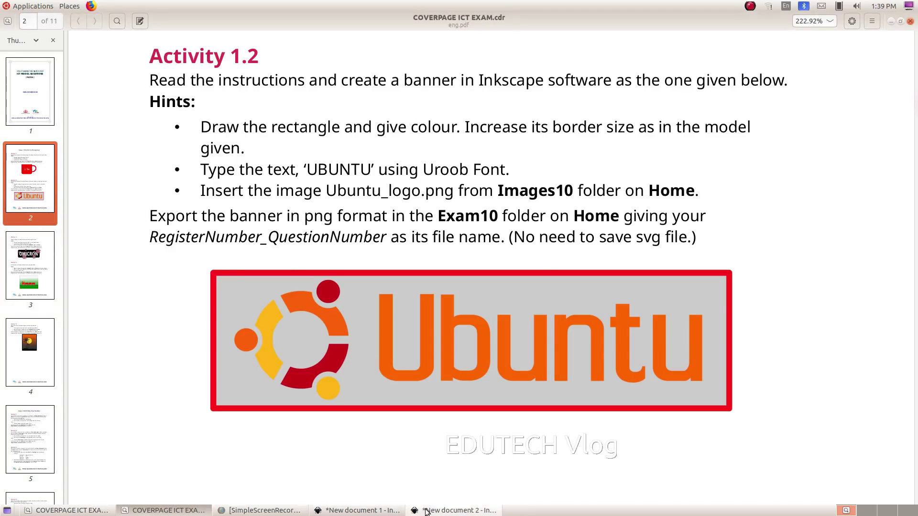
pyautogui.click(425, 510)
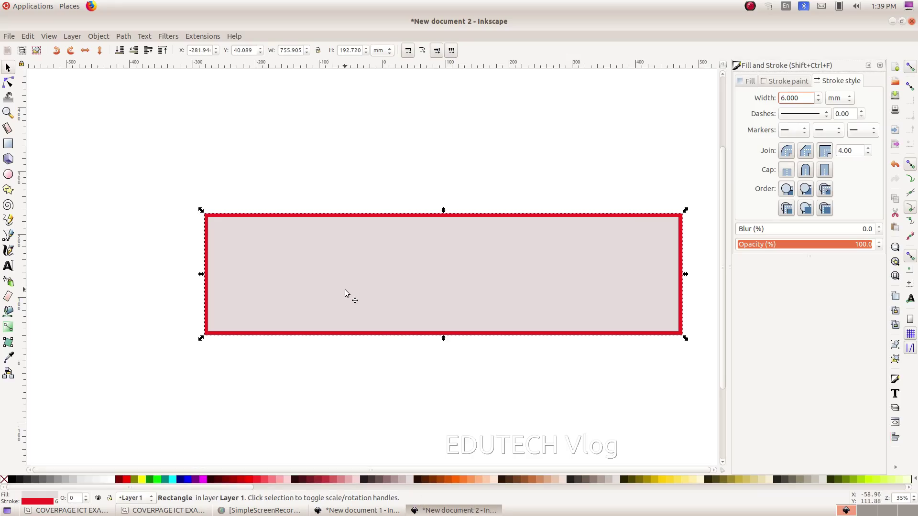
pyautogui.moveTo(345, 289); pyautogui.dragTo(308, 287)
# Step: Start a text inside the rectangle and choose the Uroob font family
pyautogui.click(8, 267)
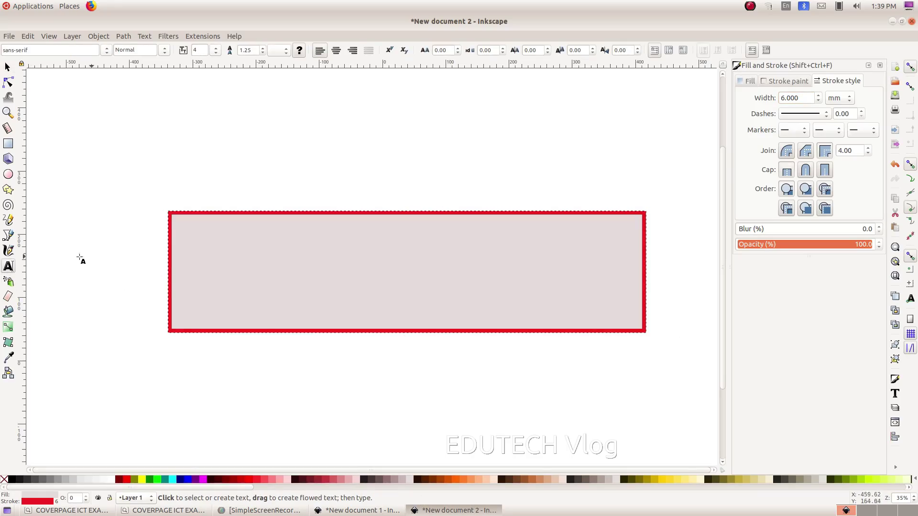
pyautogui.click(205, 263)
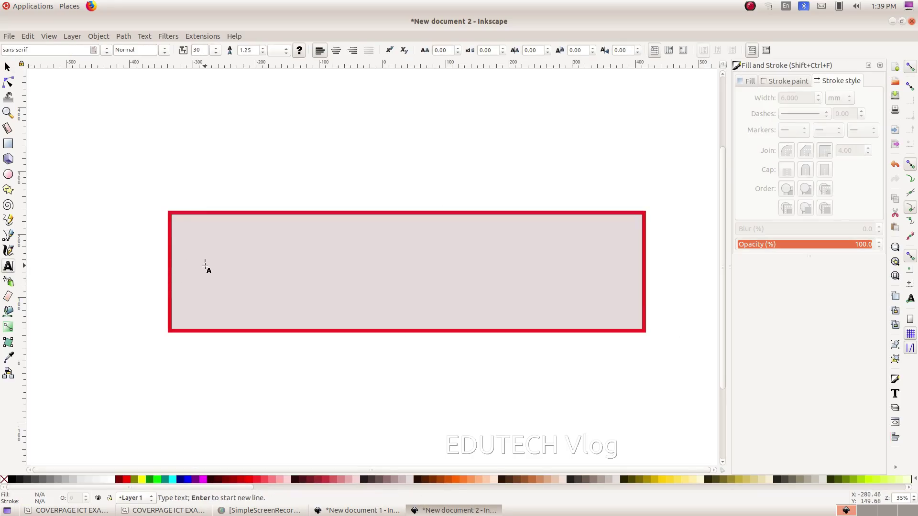
pyautogui.click(106, 50)
pyautogui.scroll(-20, 38, 308)
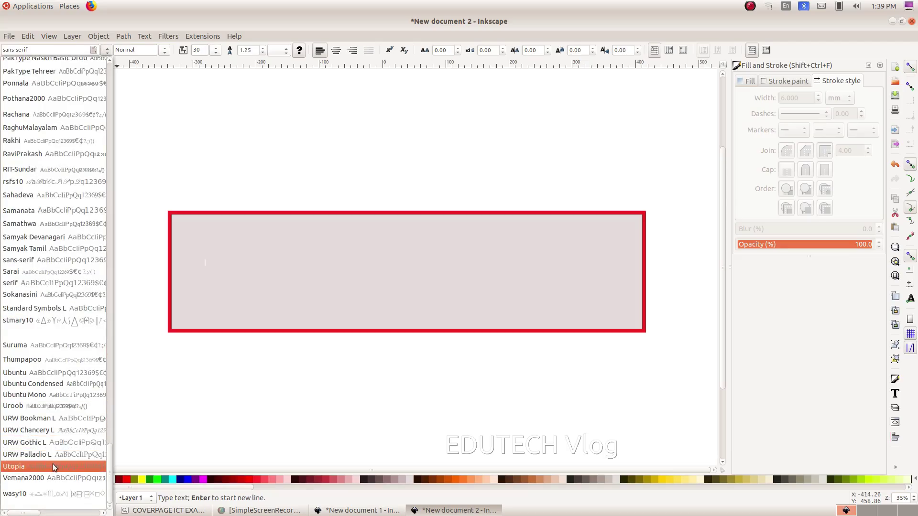
pyautogui.click(41, 407)
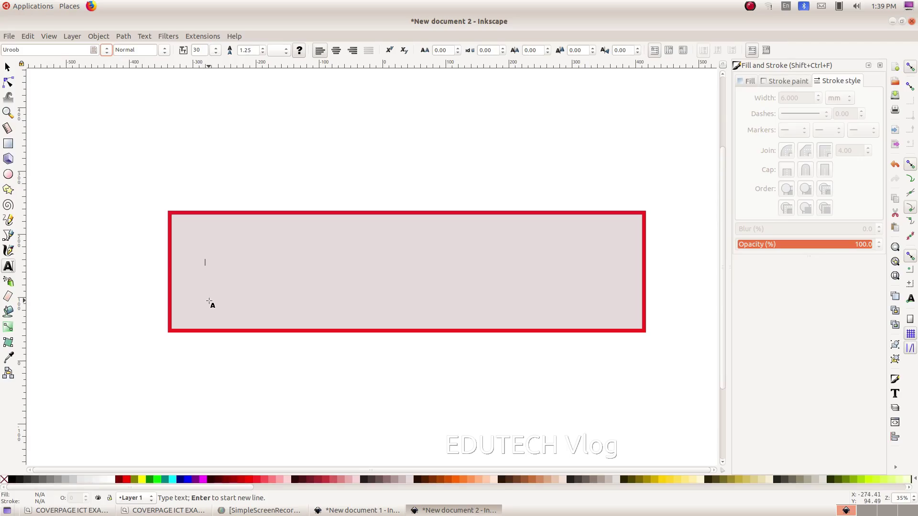
pyautogui.hotkey('shift', 'F7')
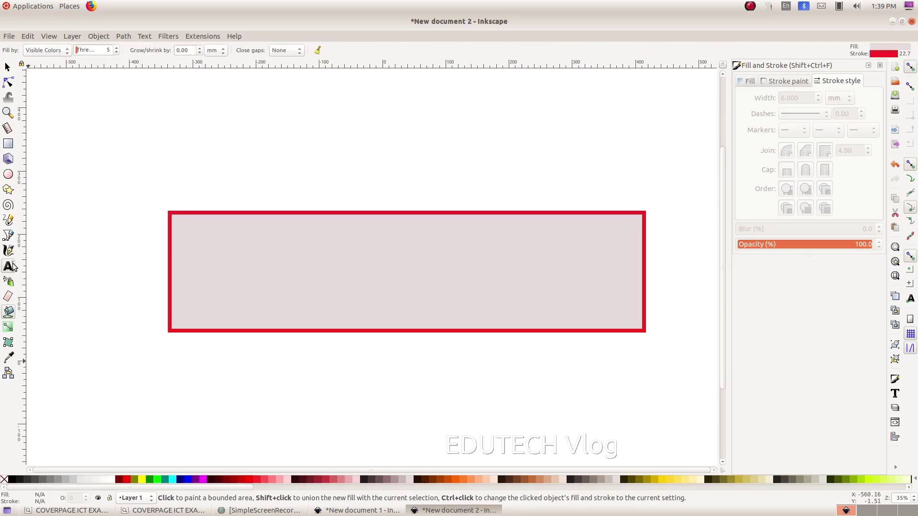
pyautogui.press('F8')
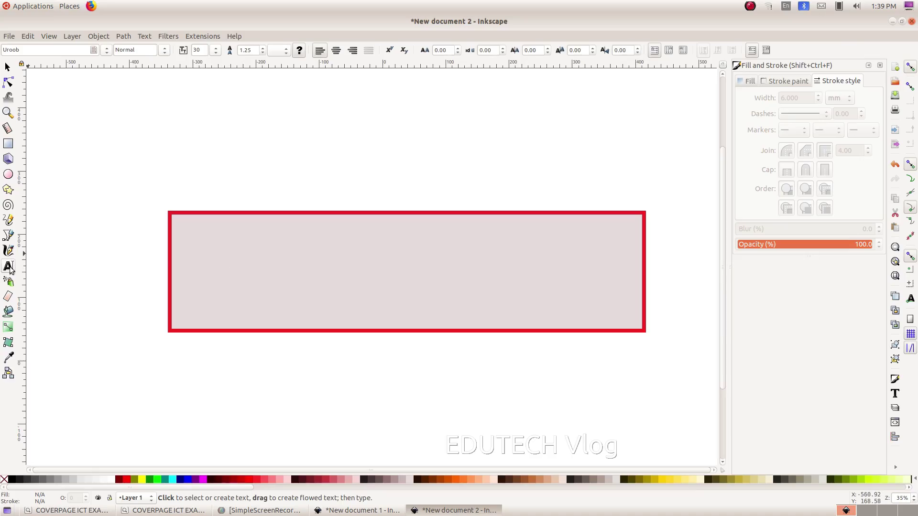
# Step: Place a small test text, colour it orange, then delete it
pyautogui.click(245, 259)
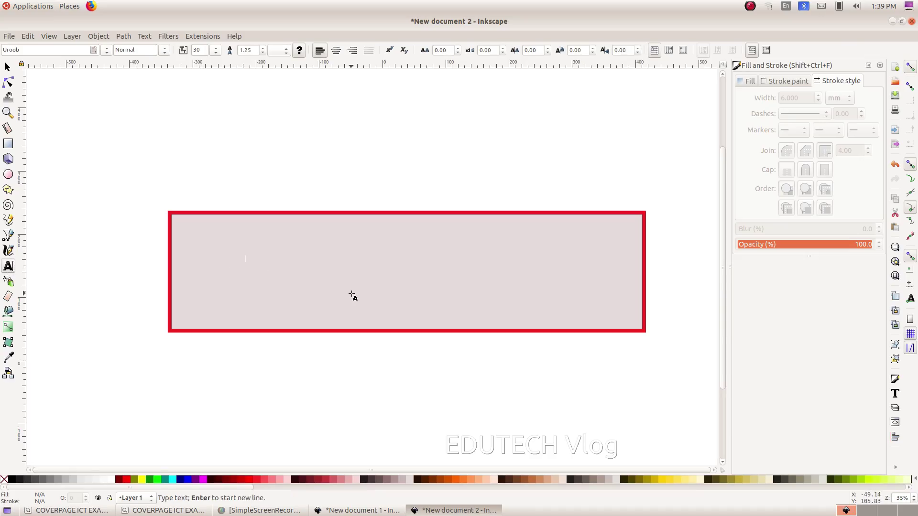
pyautogui.hotkey('alt', 'Tab')
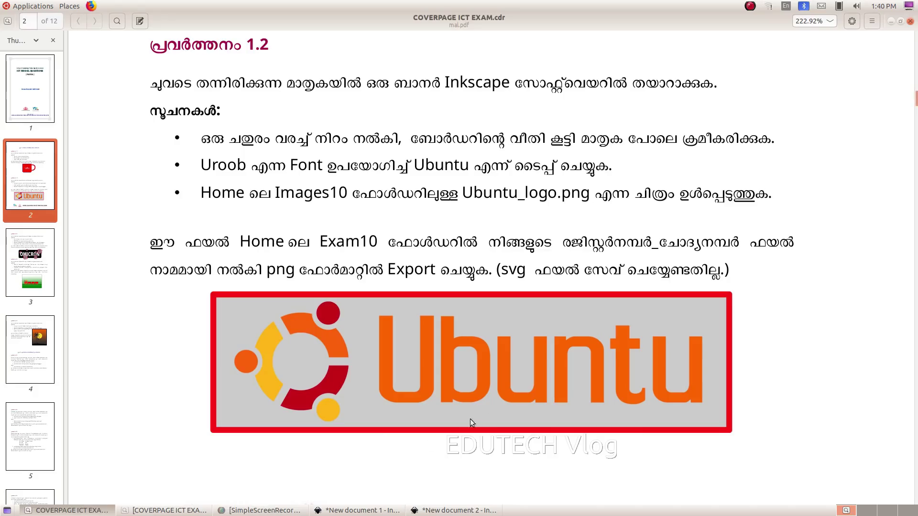
pyautogui.click(432, 510)
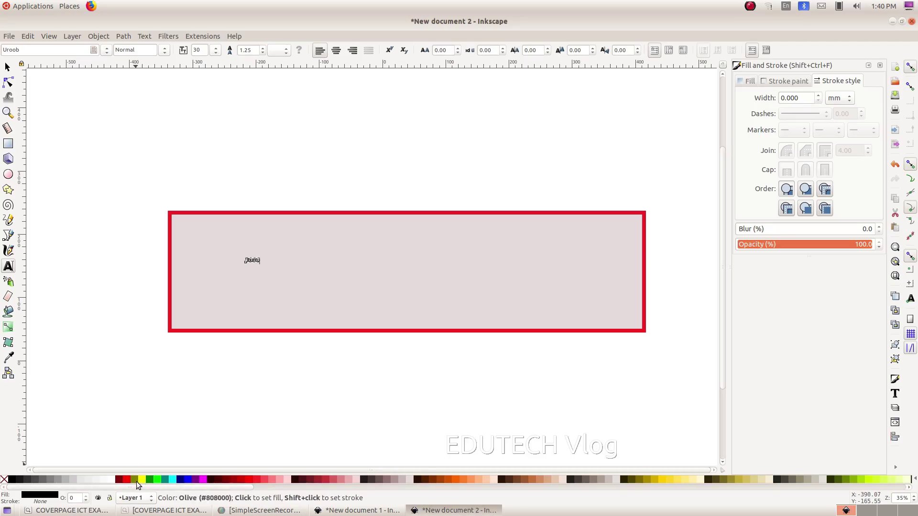
pyautogui.click(457, 479)
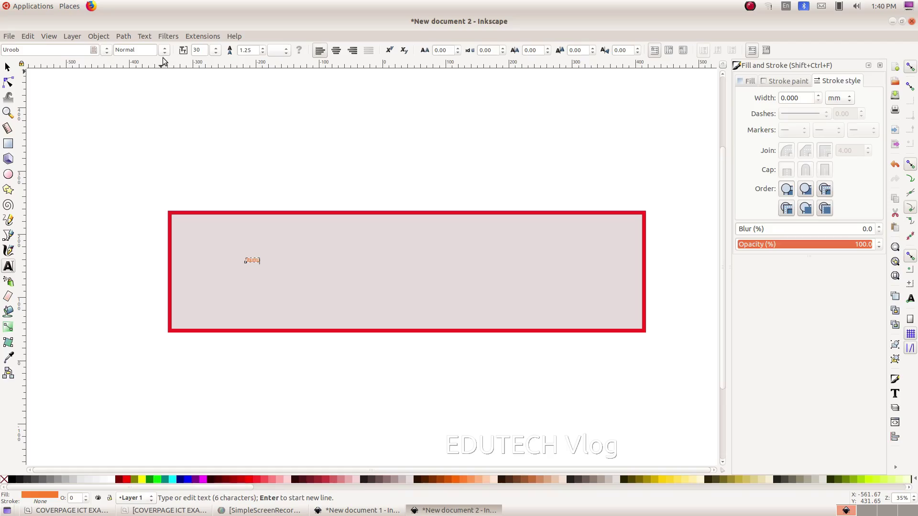
pyautogui.click(7, 67)
pyautogui.press('Delete')
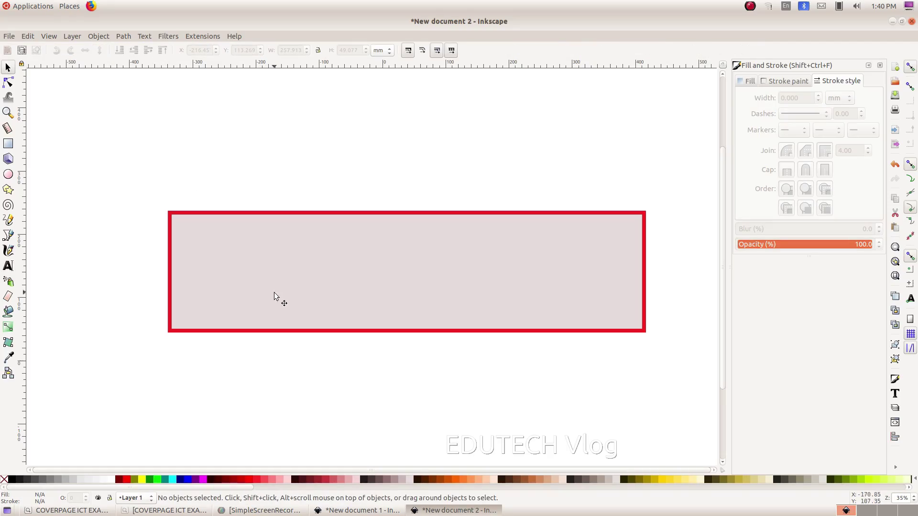
# Step: Type the banner text inside the rectangle, keeping Uroob as the font
pyautogui.click(9, 268)
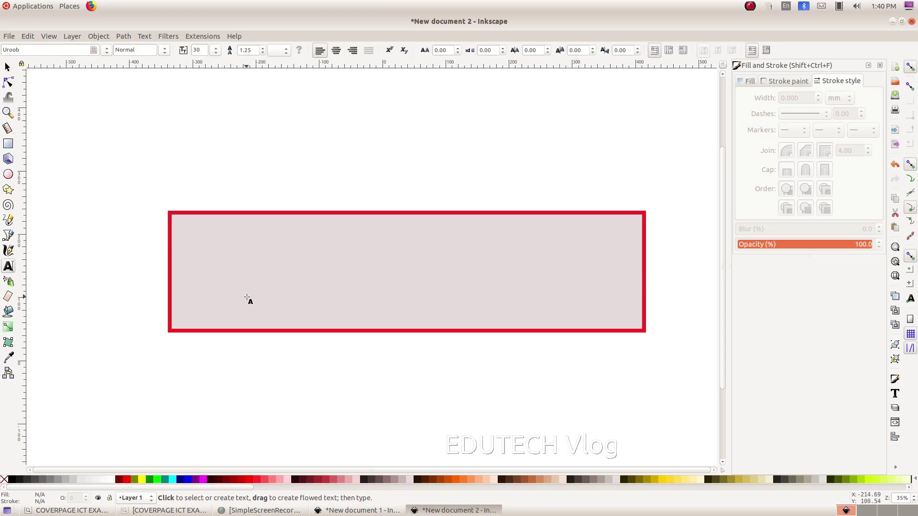
pyautogui.click(241, 269)
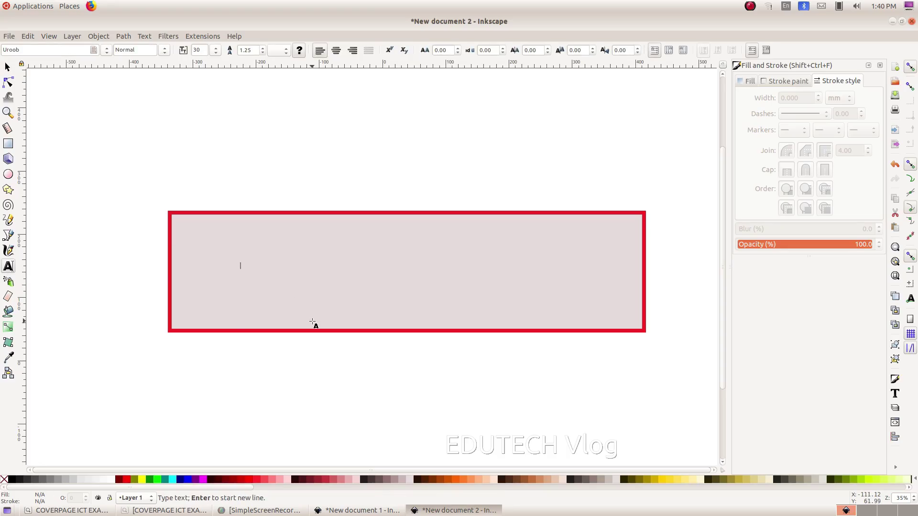
pyautogui.write('IC')
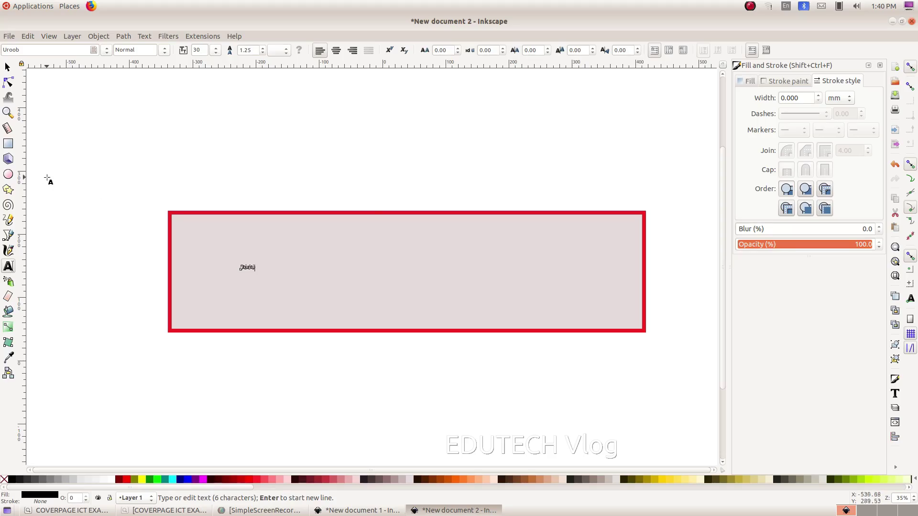
pyautogui.click(106, 50)
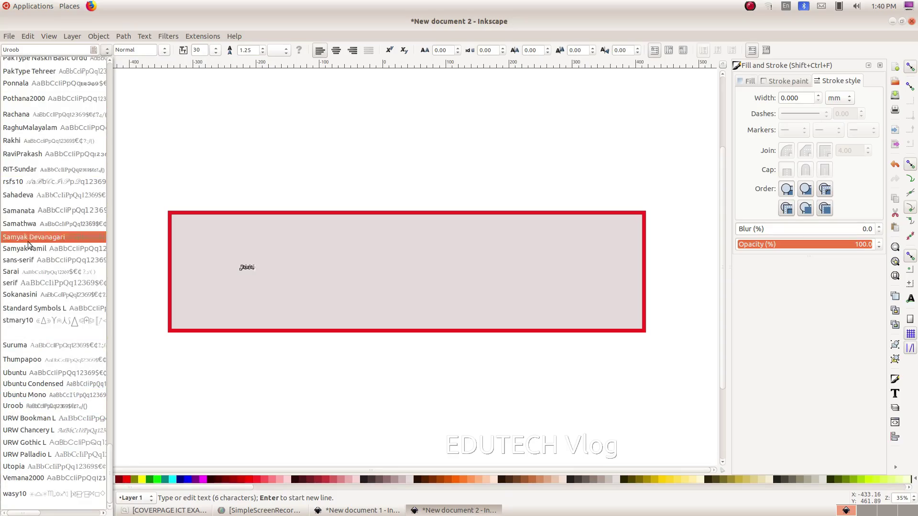
pyautogui.click(66, 406)
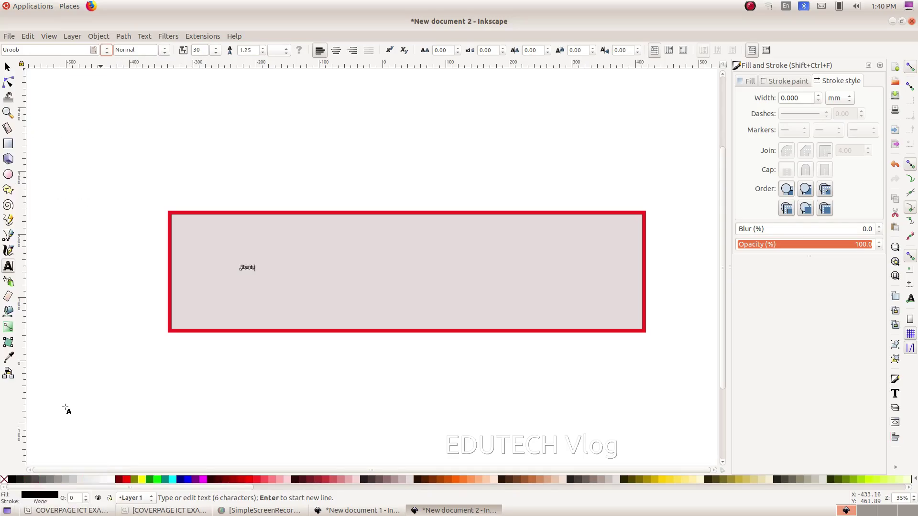
# Step: Set the text style to Bold and fill it orange
pyautogui.click(163, 51)
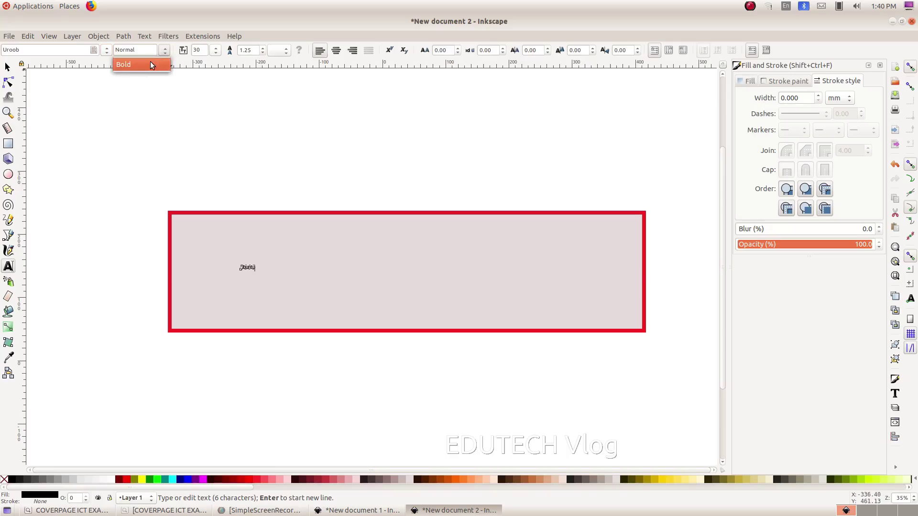
pyautogui.click(149, 65)
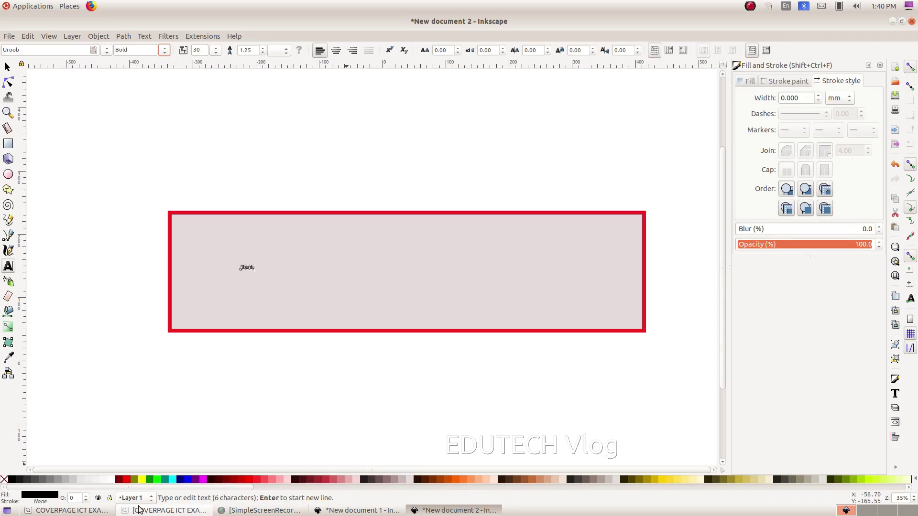
pyautogui.click(67, 510)
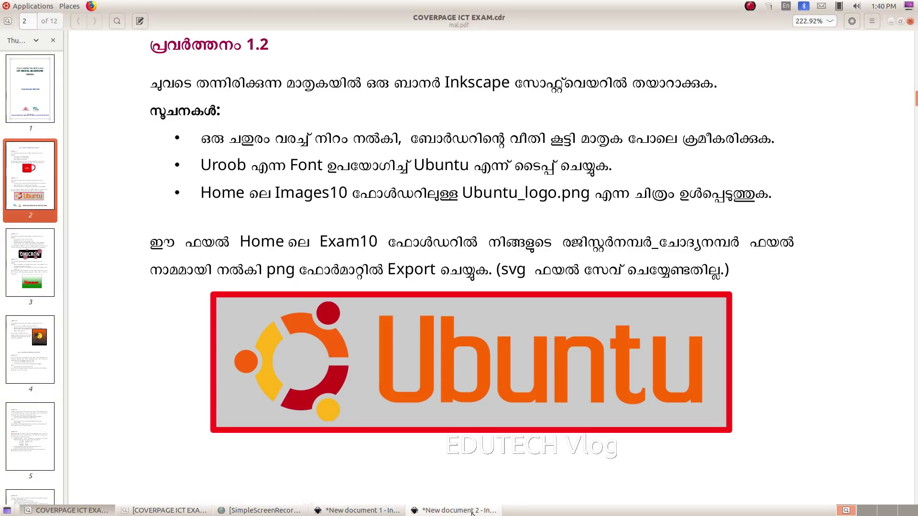
pyautogui.click(452, 510)
pyautogui.click(464, 478)
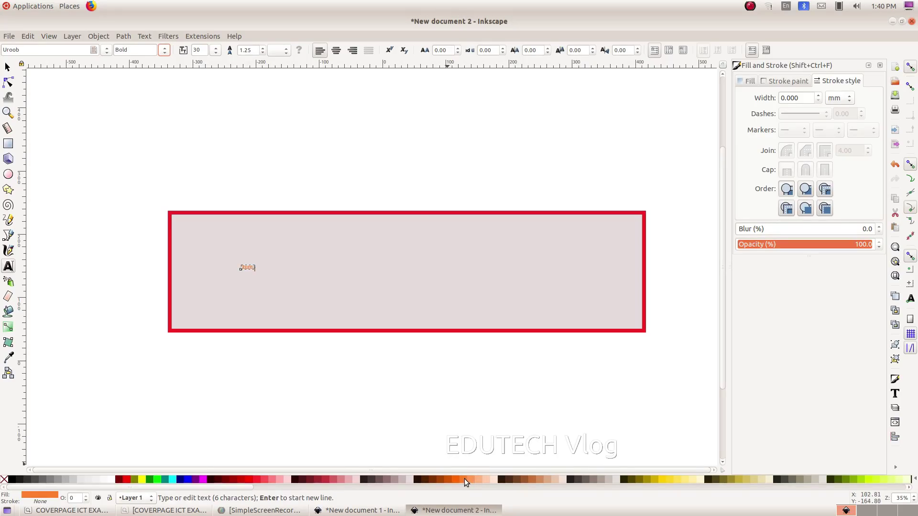
pyautogui.click(7, 67)
# Step: Scale the Ubuntu text across the box, recolour it #FF6600, and nudge it right
pyautogui.moveTo(260, 274); pyautogui.dragTo(598, 327)
pyautogui.moveTo(485, 300); pyautogui.dragTo(497, 280)
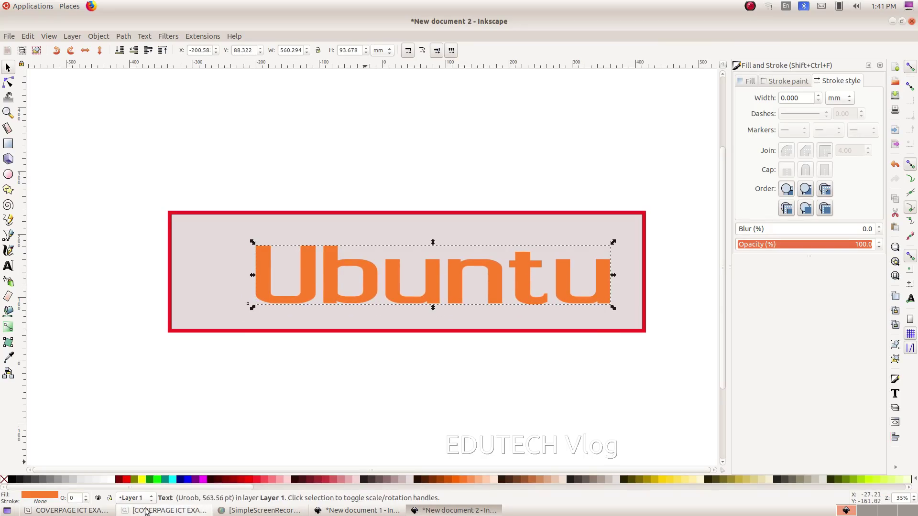
pyautogui.click(66, 510)
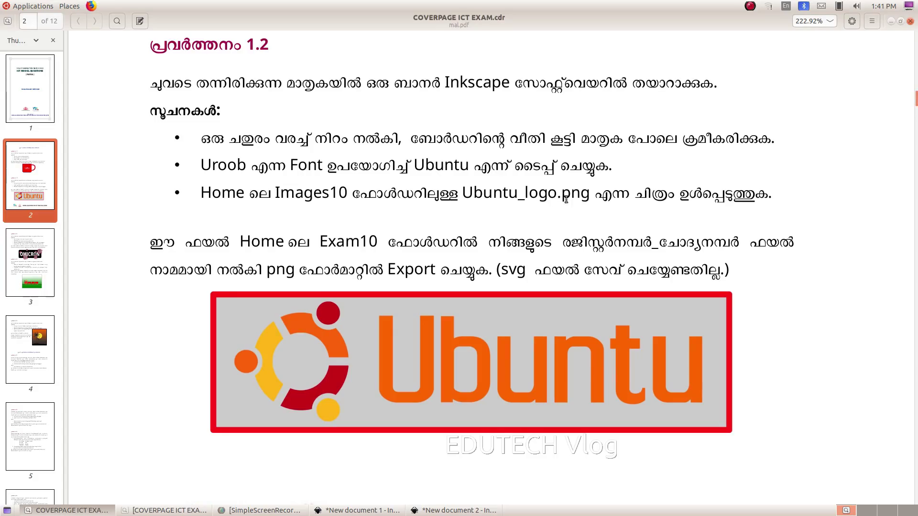
pyautogui.click(454, 510)
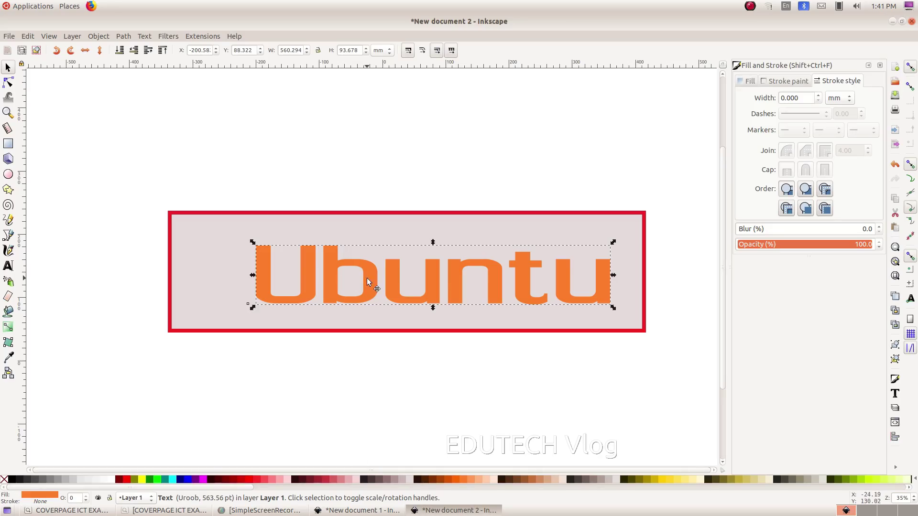
pyautogui.moveTo(366, 278); pyautogui.dragTo(376, 277)
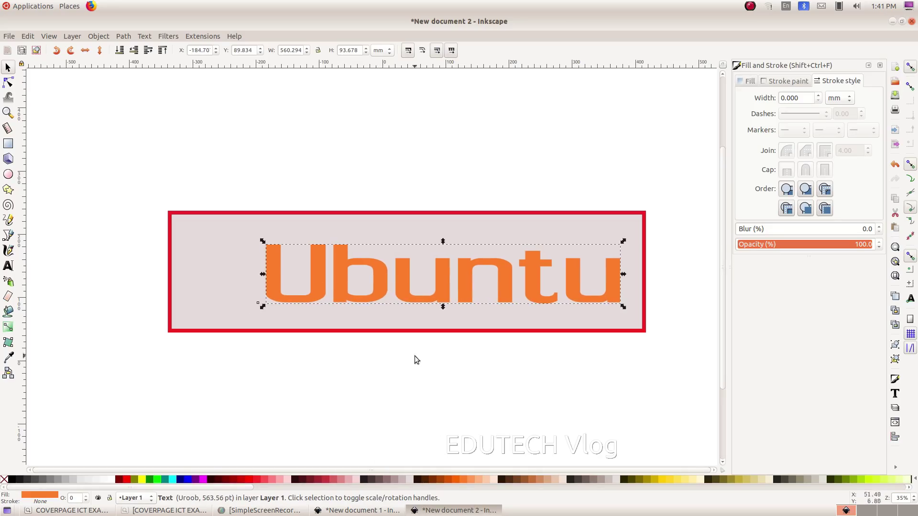
pyautogui.click(458, 479)
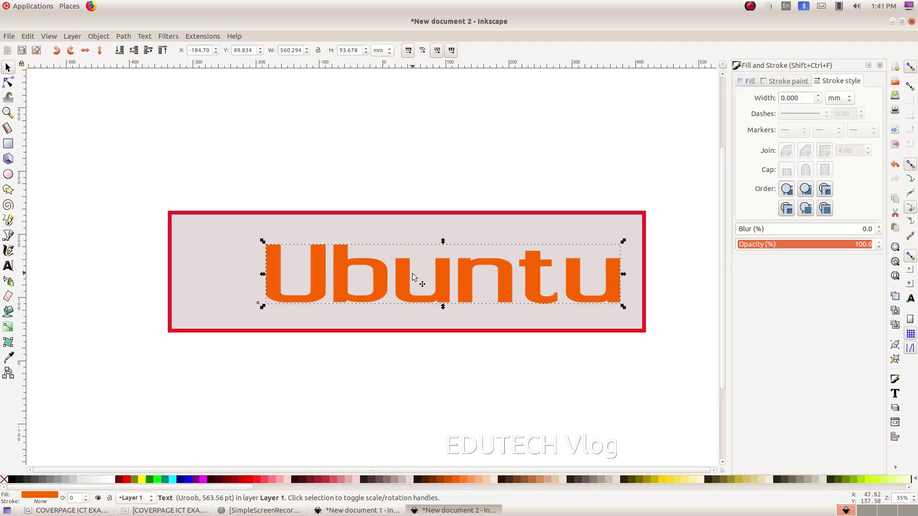
pyautogui.moveTo(414, 275); pyautogui.dragTo(418, 274)
# Step: Import Ubuntu_logo.png from the Images10 folder in the home directory
pyautogui.click(9, 36)
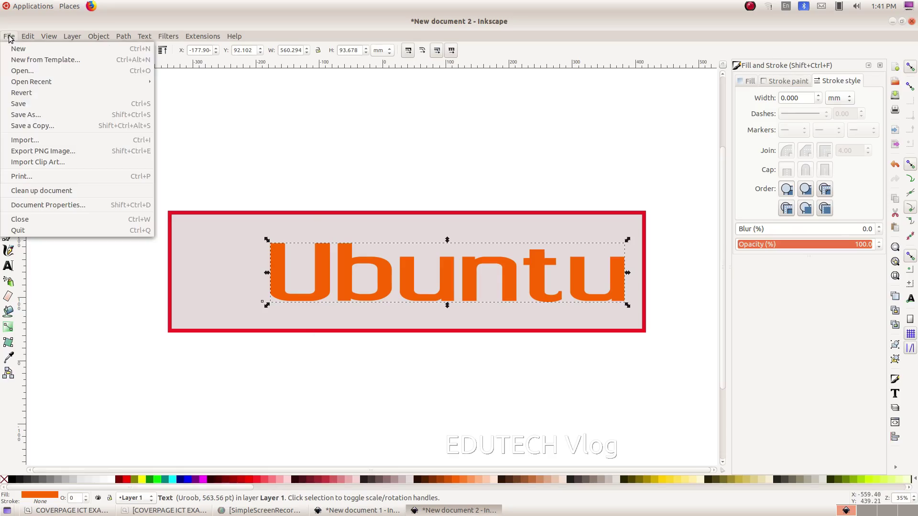
pyautogui.click(35, 141)
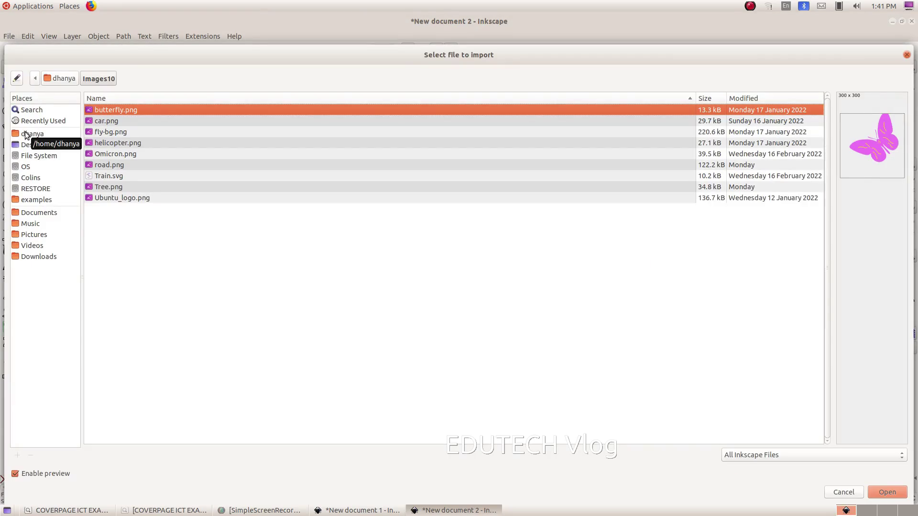
pyautogui.click(26, 134)
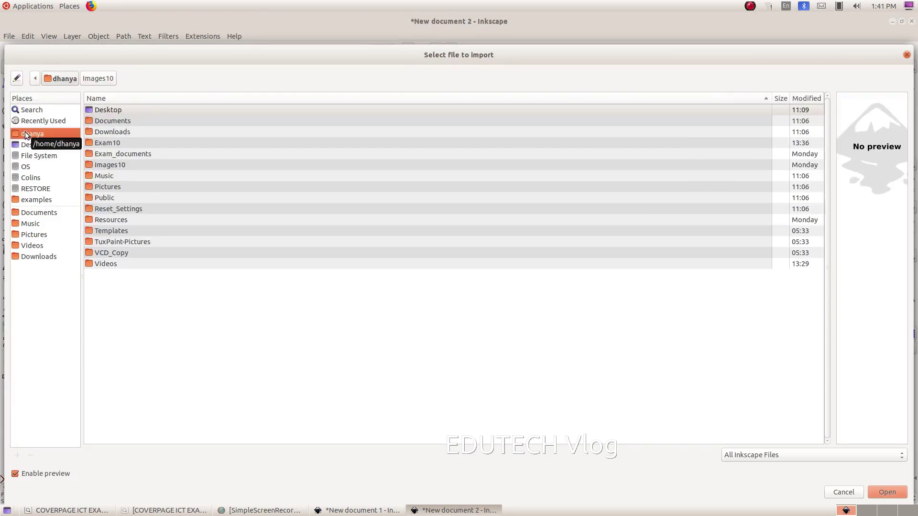
pyautogui.doubleClick(120, 168)
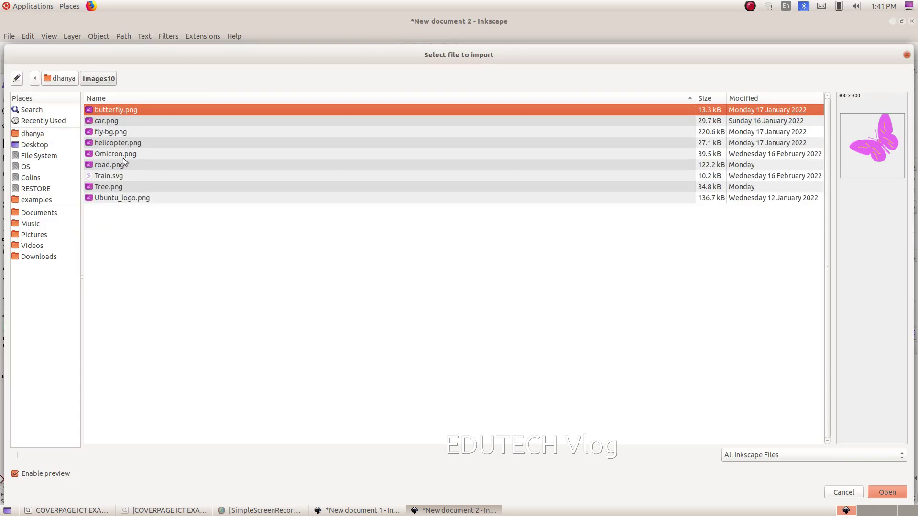
pyautogui.click(128, 199)
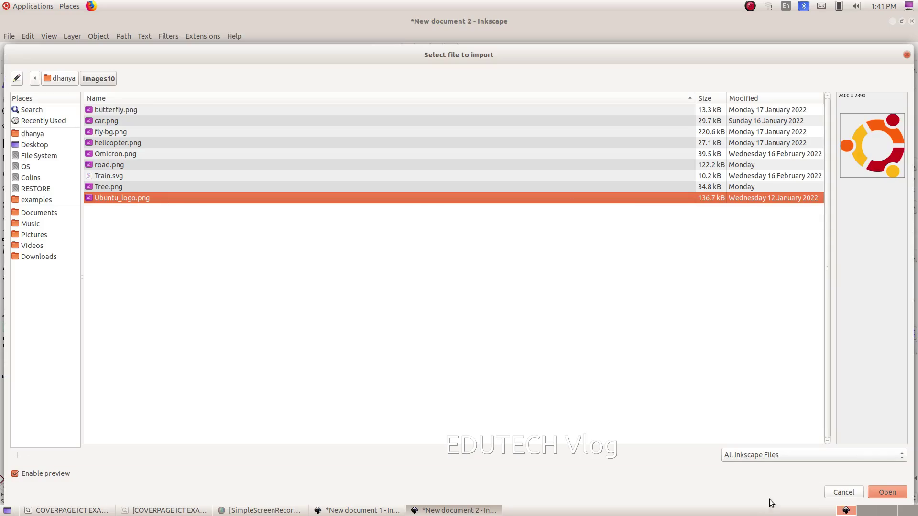
pyautogui.click(900, 491)
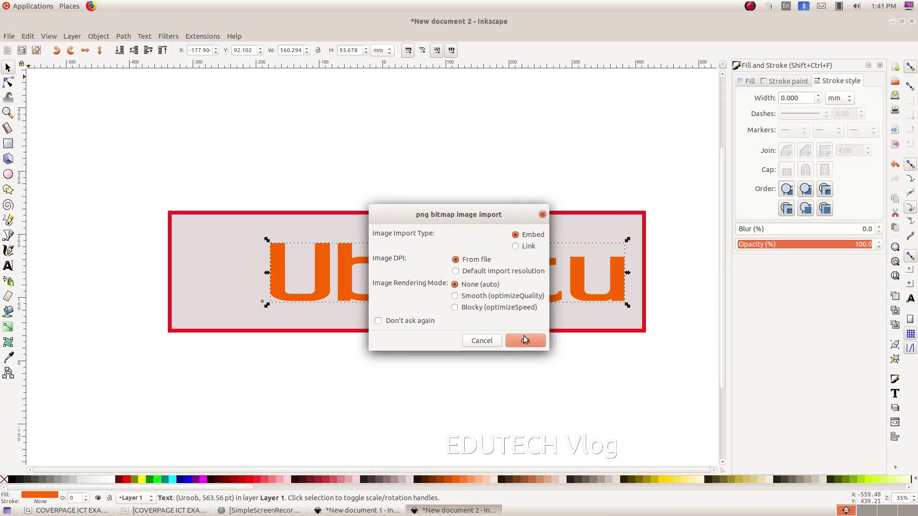
# Step: Embed the logo, shrink it, and place it at the banner's left end
pyautogui.click(524, 340)
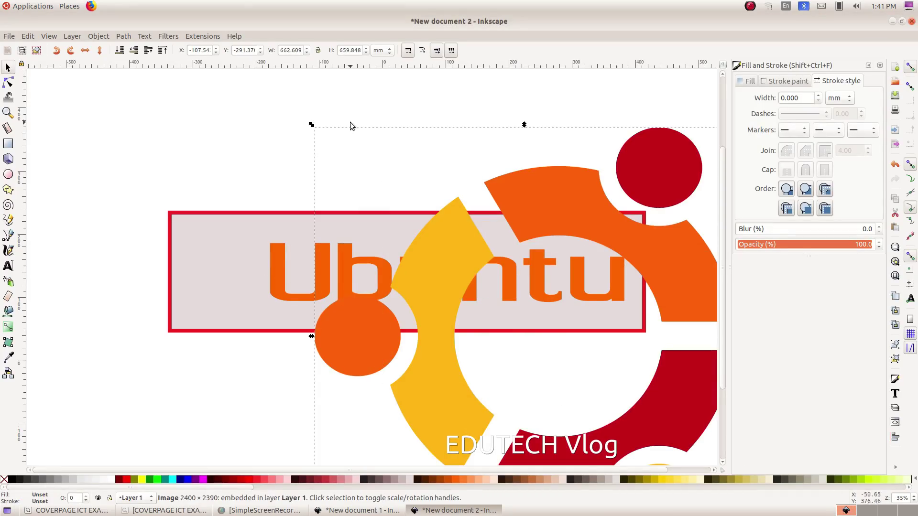
pyautogui.moveTo(311, 125); pyautogui.dragTo(486, 298)
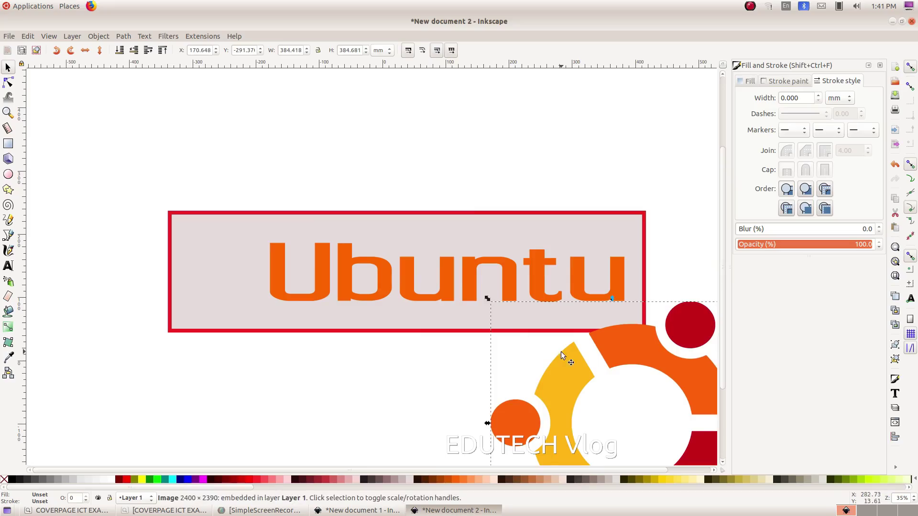
pyautogui.moveTo(561, 351); pyautogui.dragTo(181, 226)
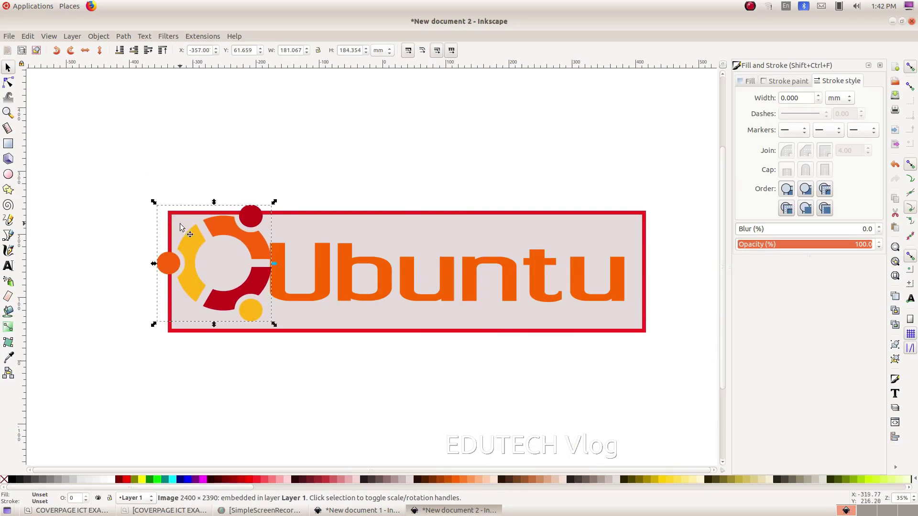
pyautogui.click(184, 315)
pyautogui.click(112, 514)
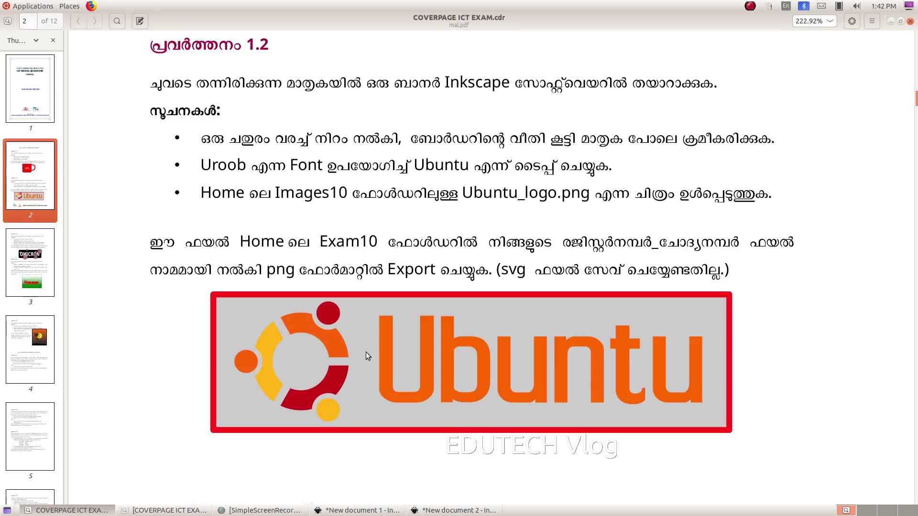
# Step: Export the banner as 577_1.png into Exam10 at 2857 × 728 px
pyautogui.click(456, 511)
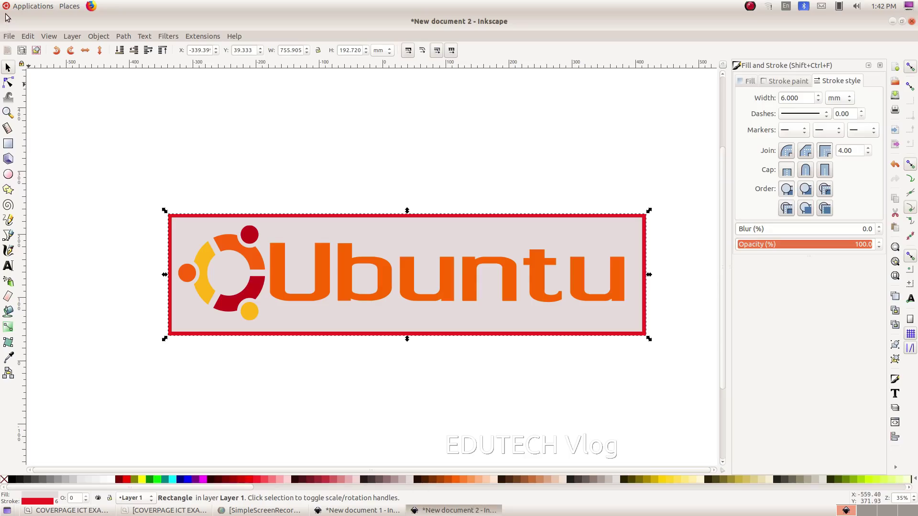
pyautogui.click(8, 37)
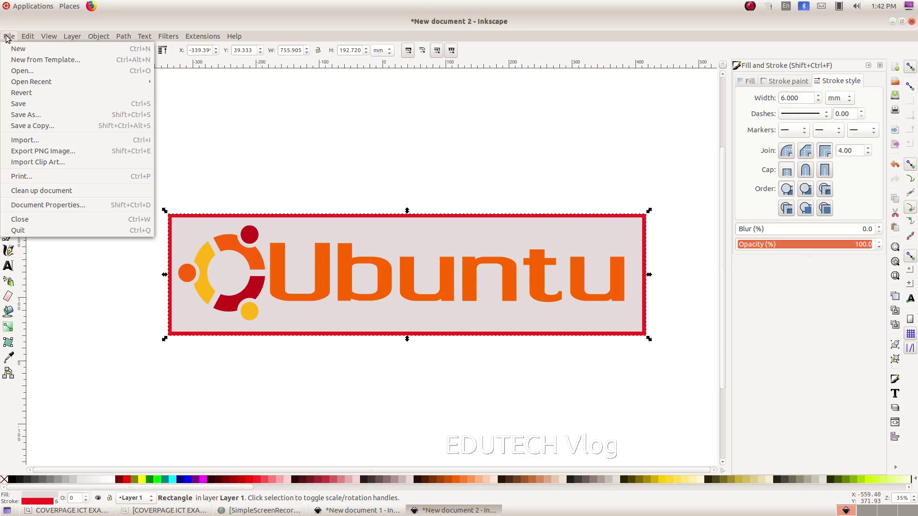
pyautogui.click(90, 154)
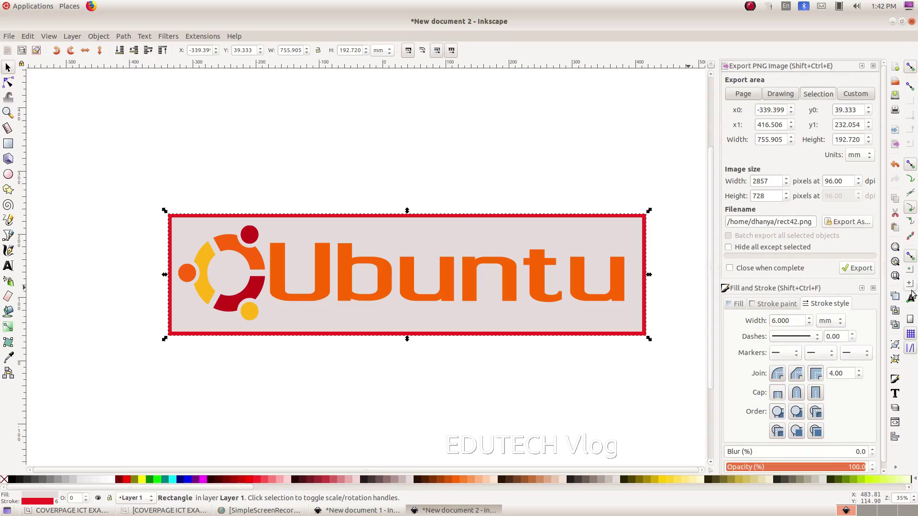
pyautogui.click(859, 224)
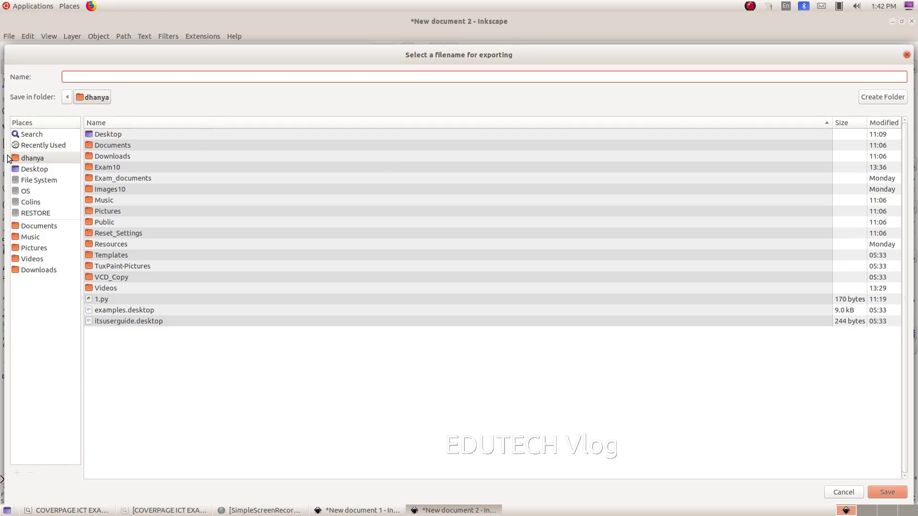
pyautogui.doubleClick(136, 169)
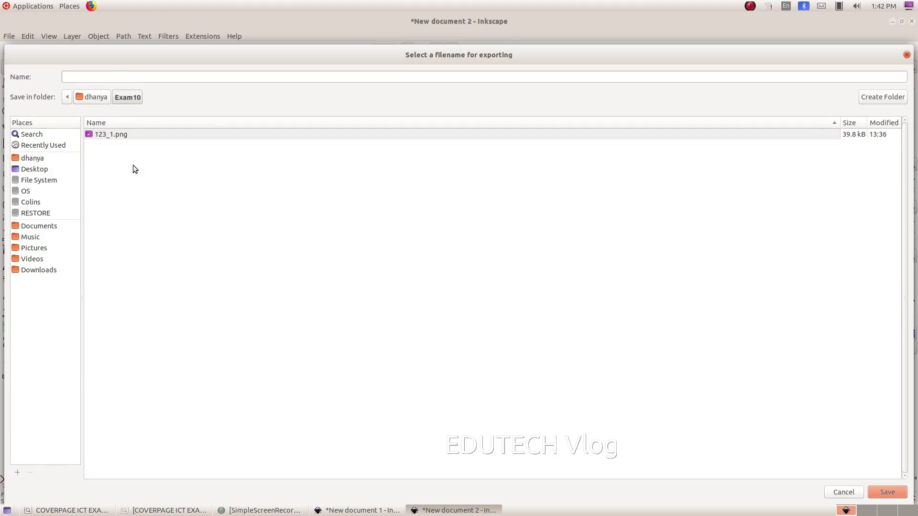
pyautogui.click(112, 77)
pyautogui.write('577_1')
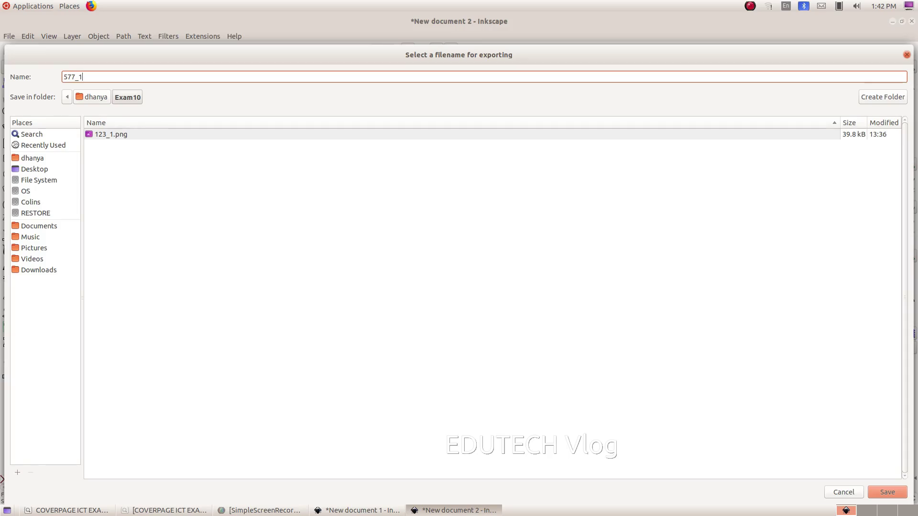
pyautogui.click(897, 492)
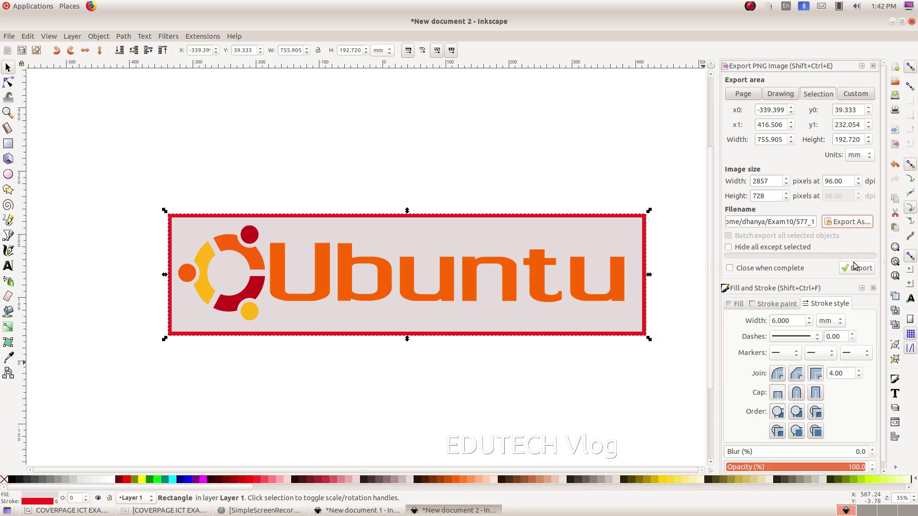
pyautogui.click(863, 272)
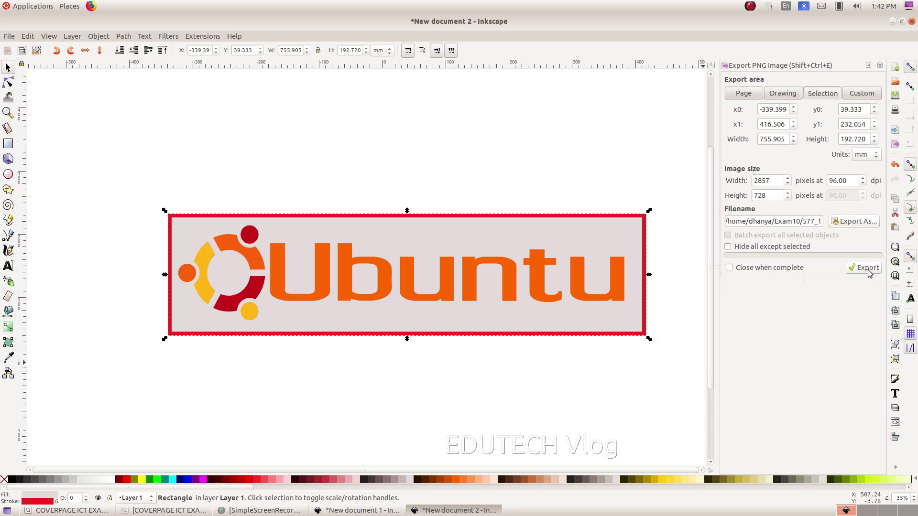
pyautogui.click(730, 268)
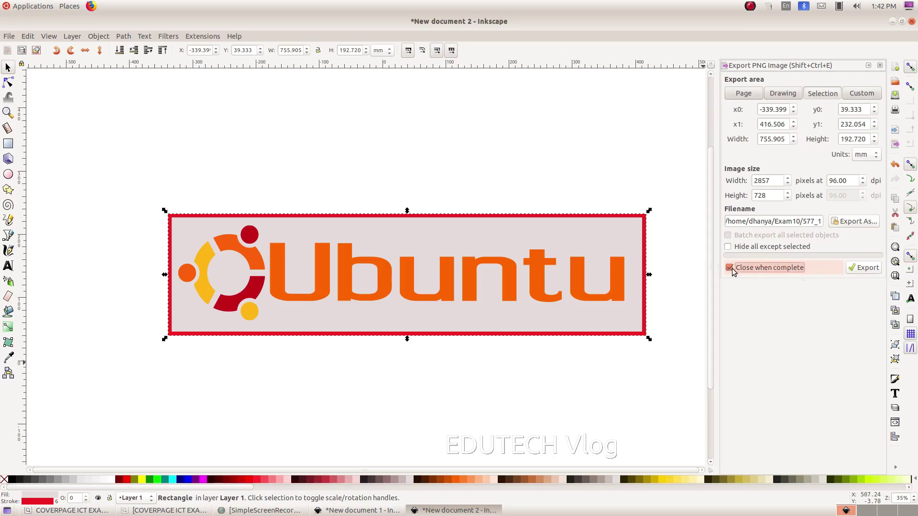
pyautogui.click(871, 270)
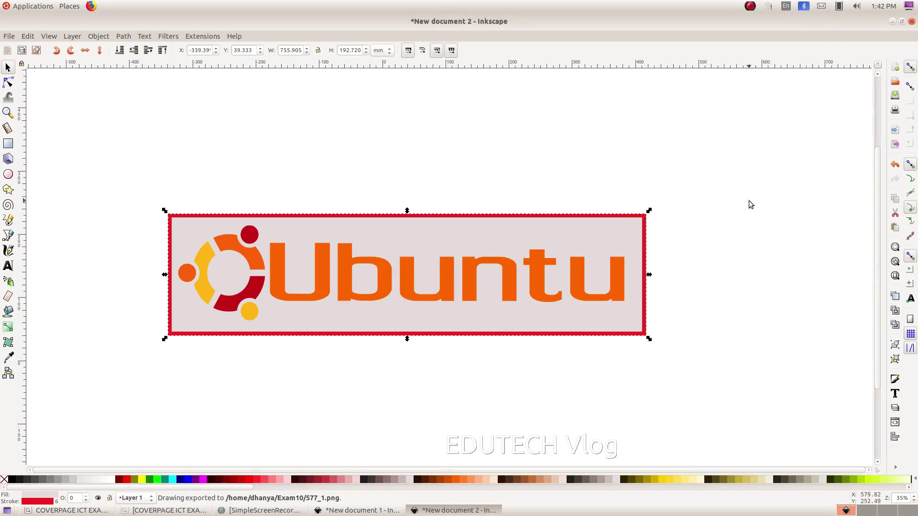